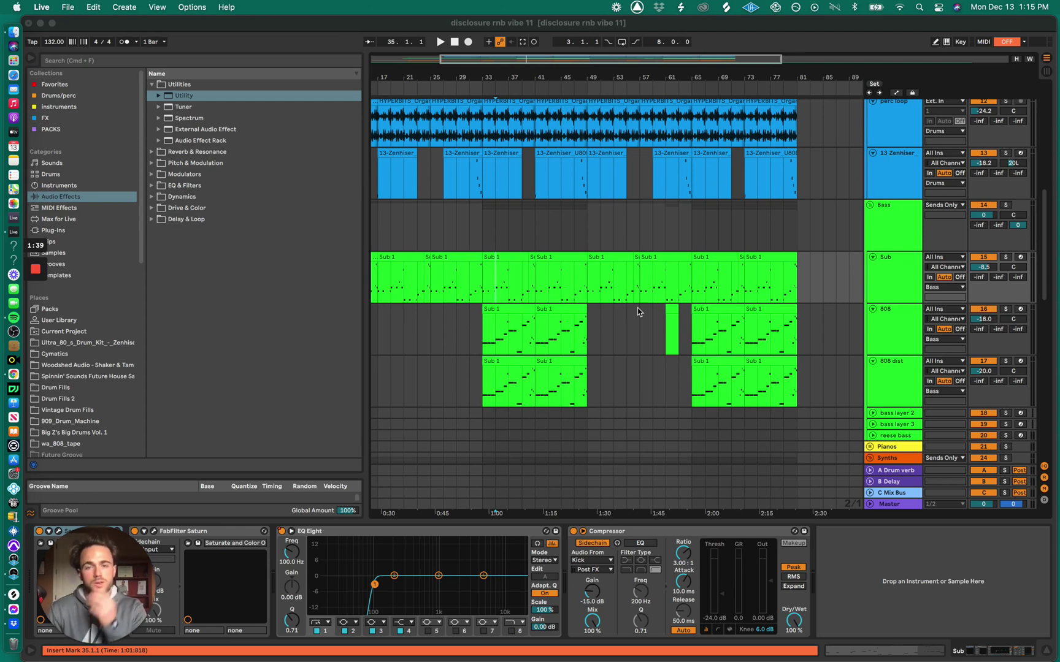
Look over the drum, bass and synth tracks and play the arrangement from bar 17 through the first 808 section to bar 49.
scroll(593, 332, up, 10)
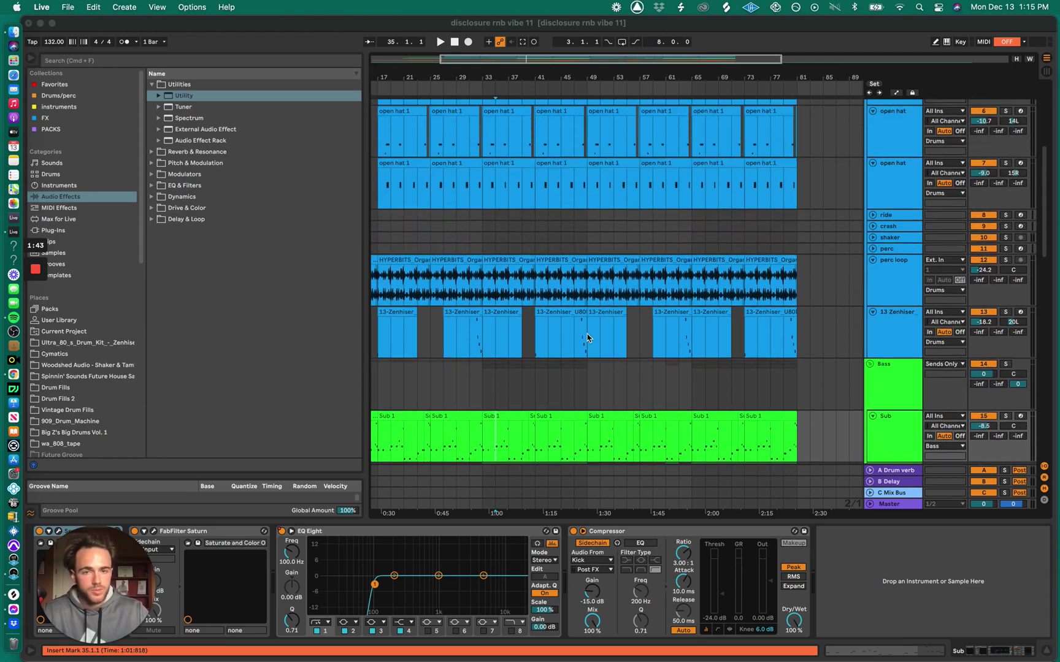
scroll(540, 311, down, 10)
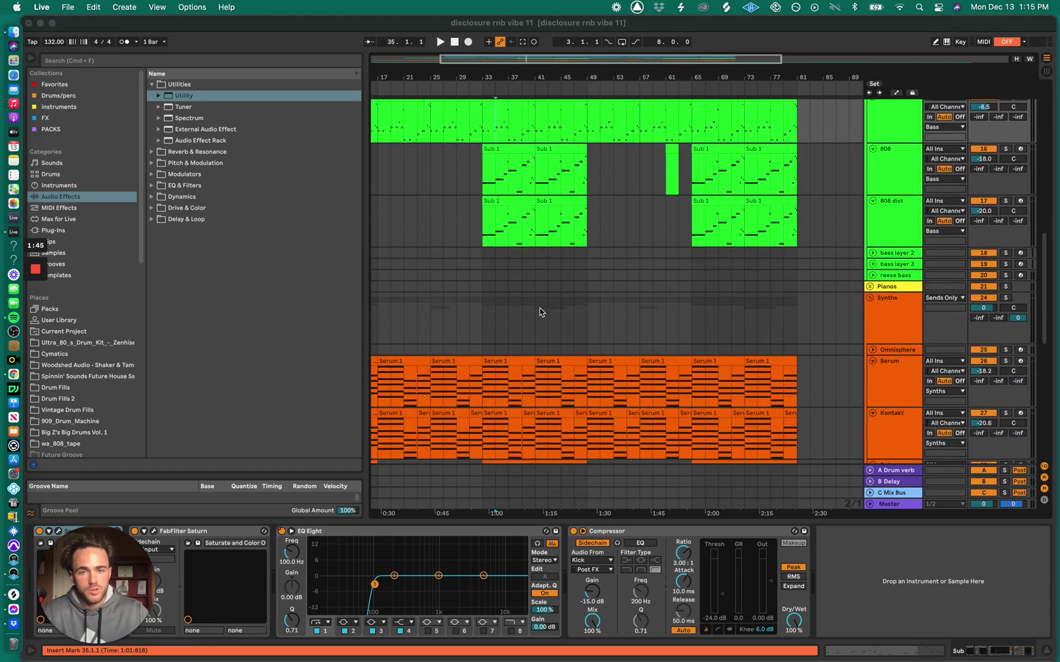
scroll(552, 310, up, 8)
scroll(568, 307, down, 3)
scroll(568, 307, down, 5)
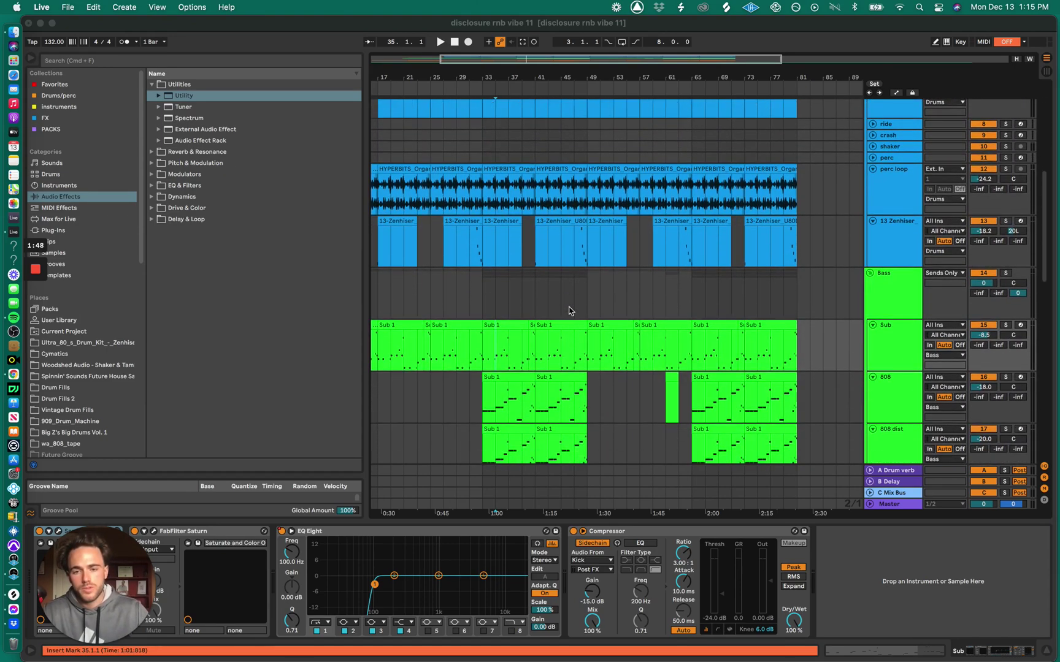
click(538, 58)
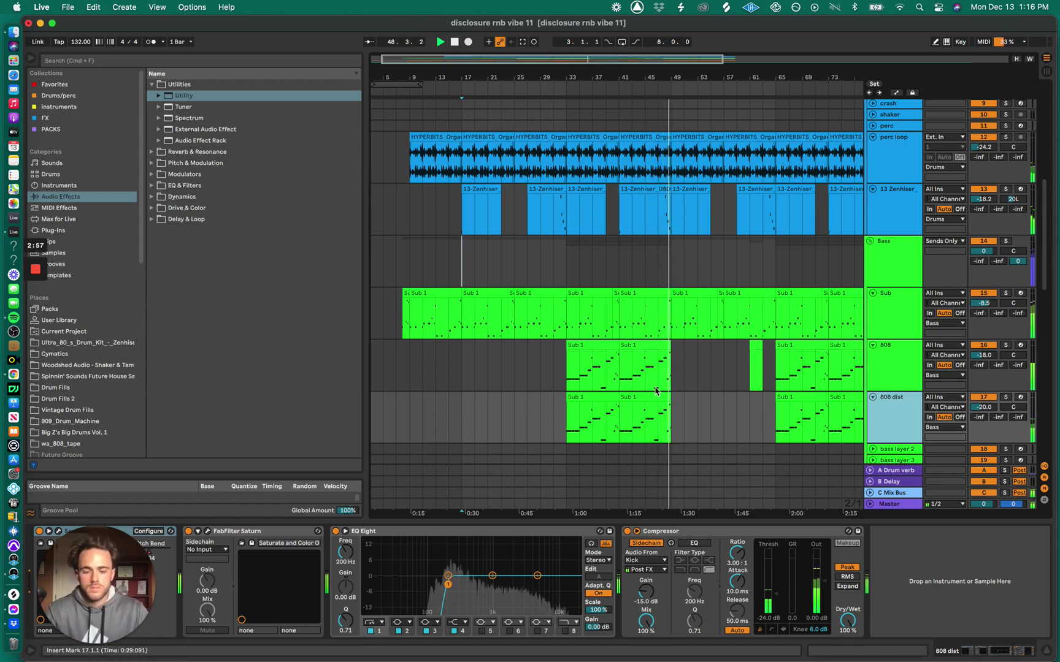
key(space)
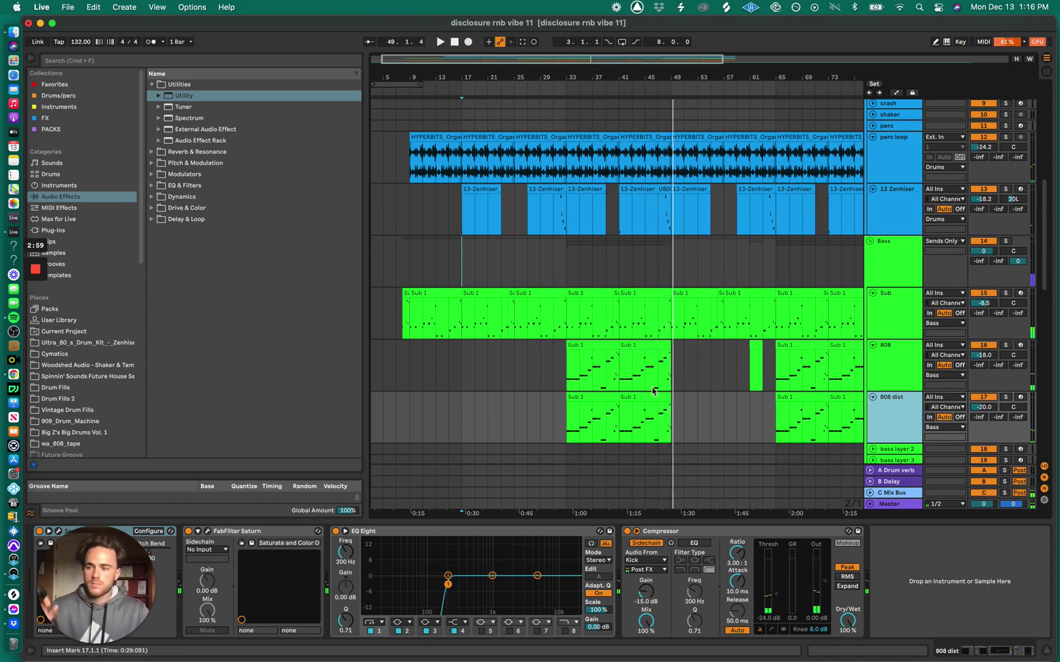
Examine the low-cut settings of the EQ Eight on the snare and hat tracks.
scroll(622, 301, up, 2)
scroll(621, 300, up, 6)
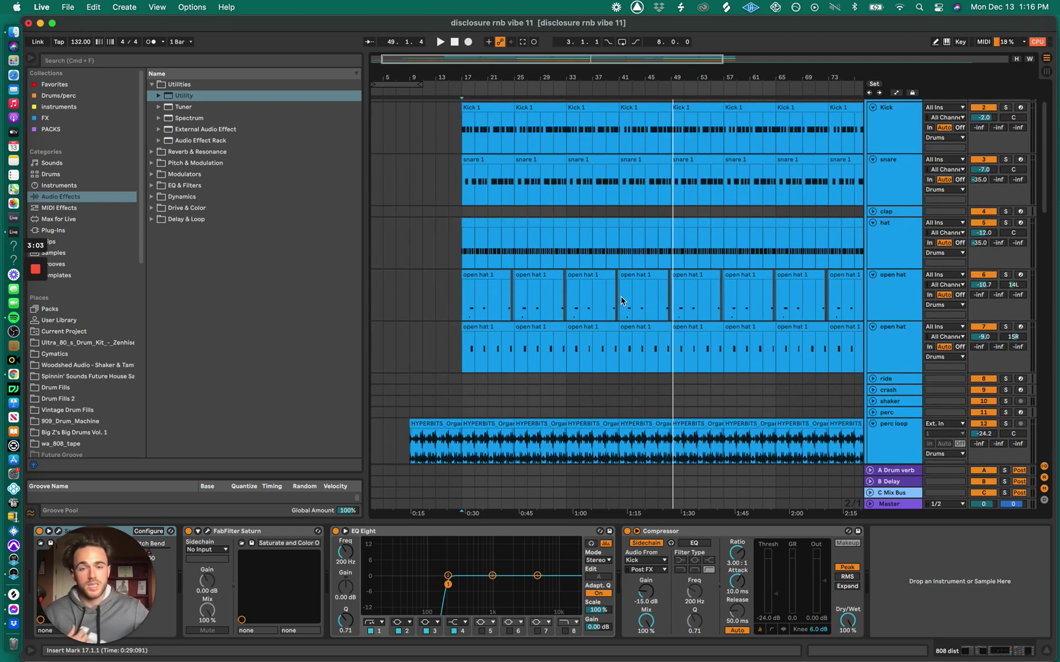
scroll(616, 318, down, 5)
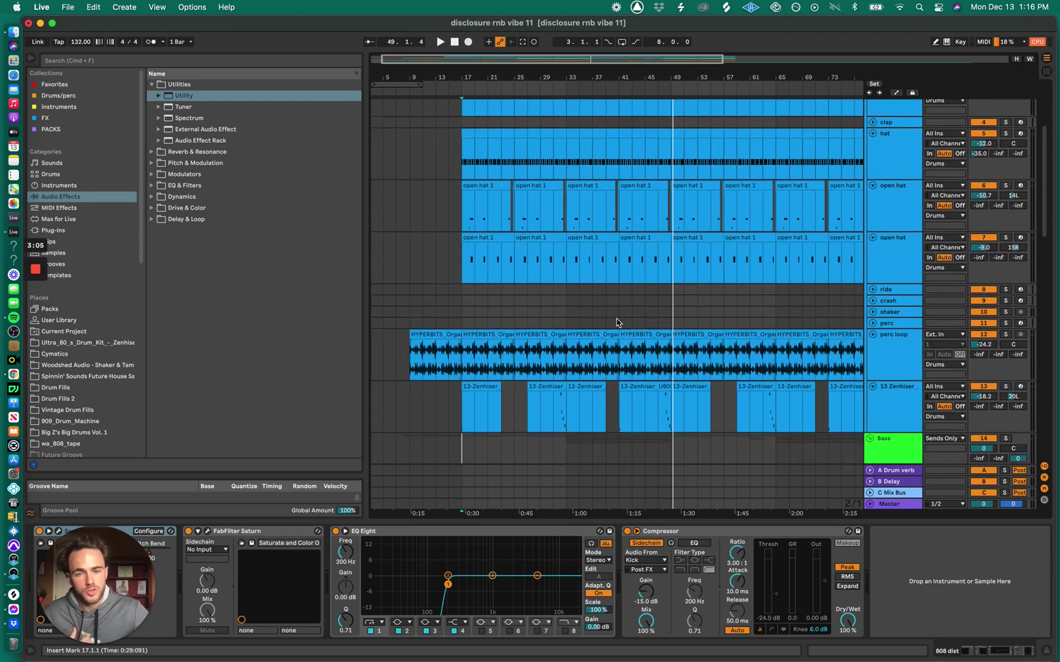
scroll(618, 323, down, 2)
scroll(618, 323, up, 6)
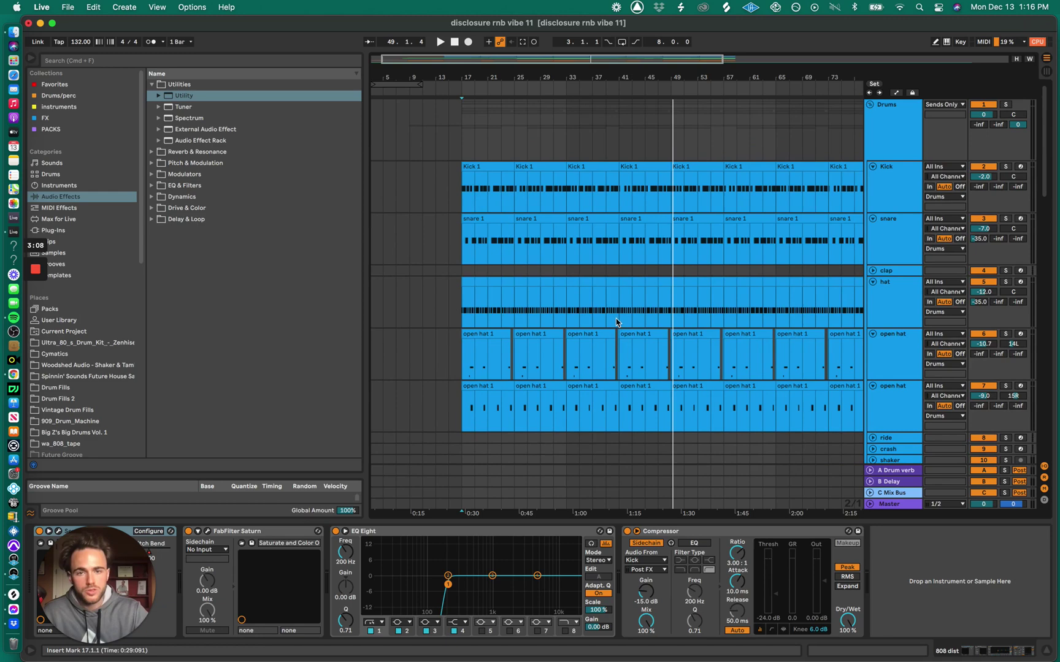
click(890, 235)
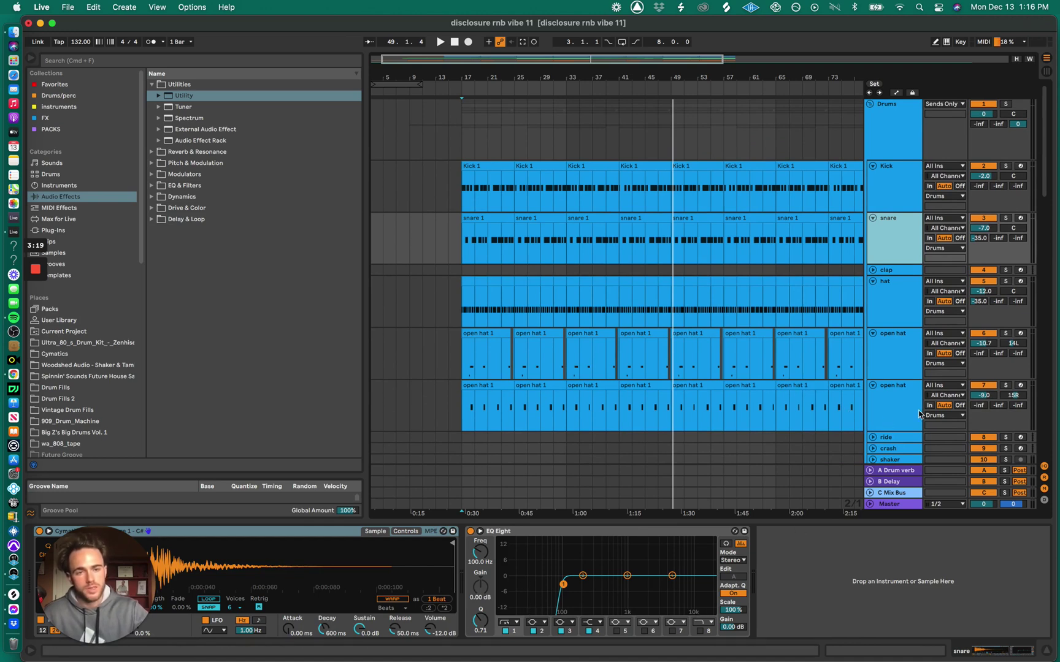
click(895, 313)
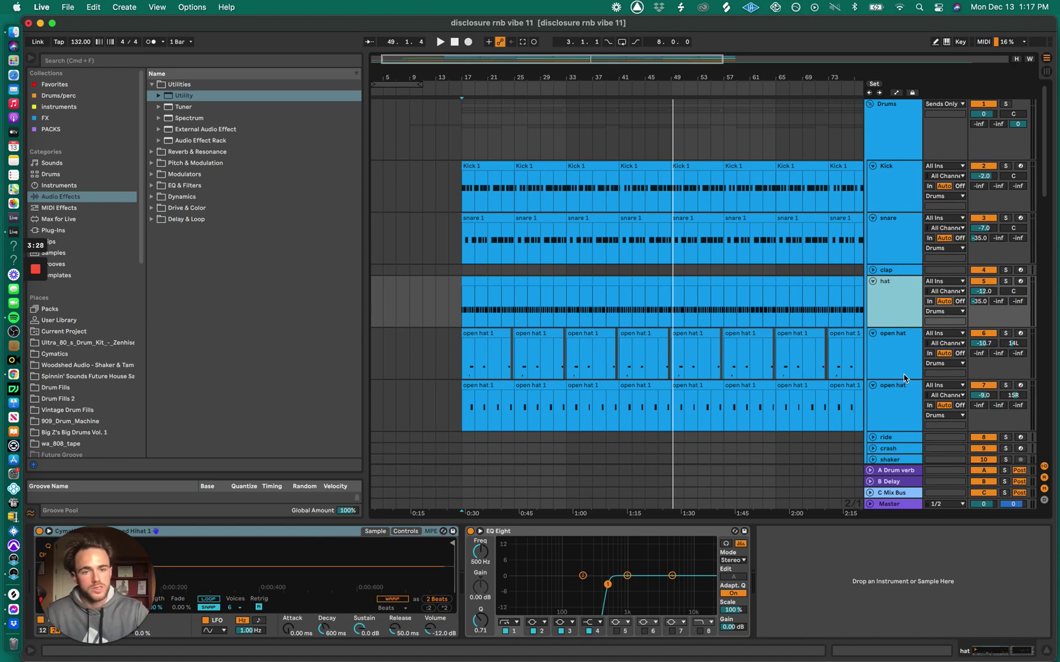
Examine the EQ Eight low cuts on the second open hat, perc loop and 13 Zenhiser tracks.
scroll(902, 393, down, 1)
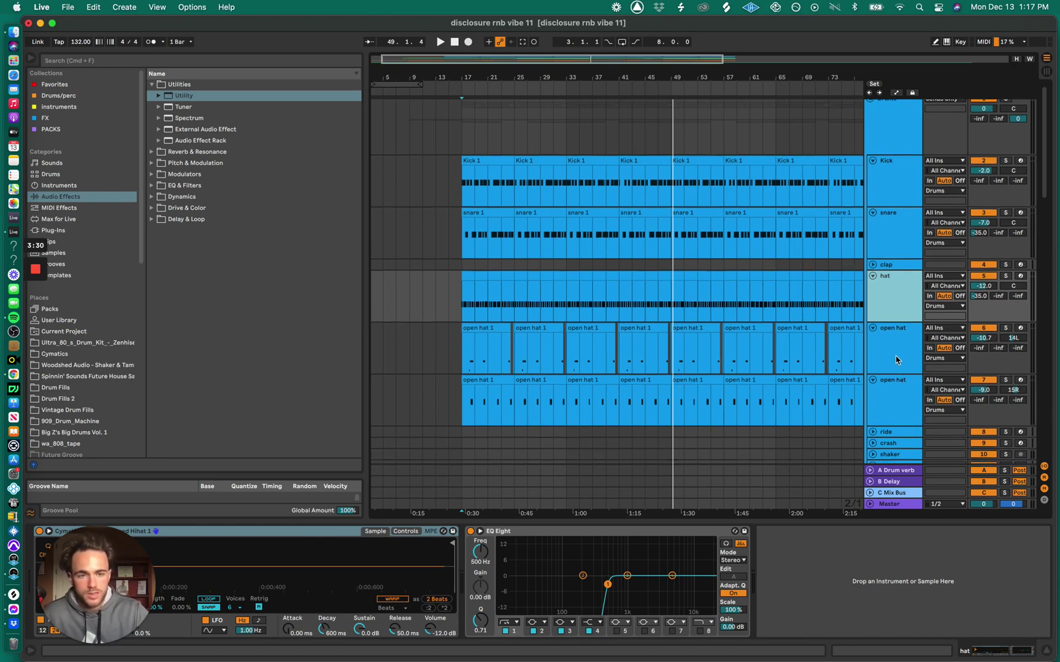
click(899, 402)
scroll(895, 406, down, 5)
click(894, 412)
scroll(894, 412, down, 5)
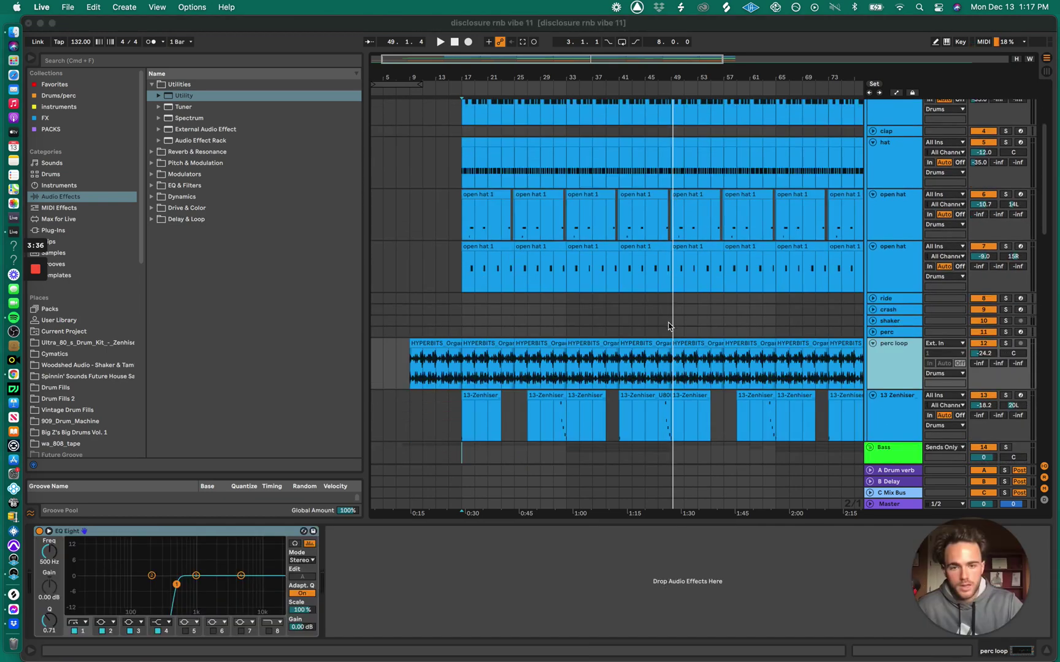
click(654, 415)
scroll(653, 415, down, 20)
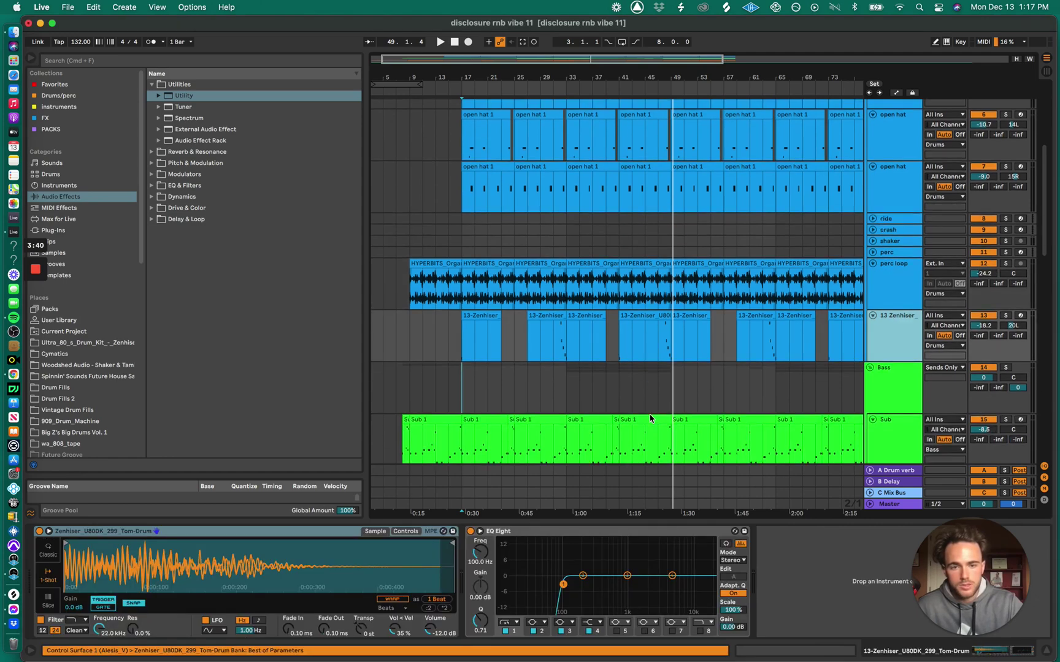
Check the EQ Eight low cuts on the Serum, Kontakt, Bellz and 29 Serum synth tracks.
click(903, 326)
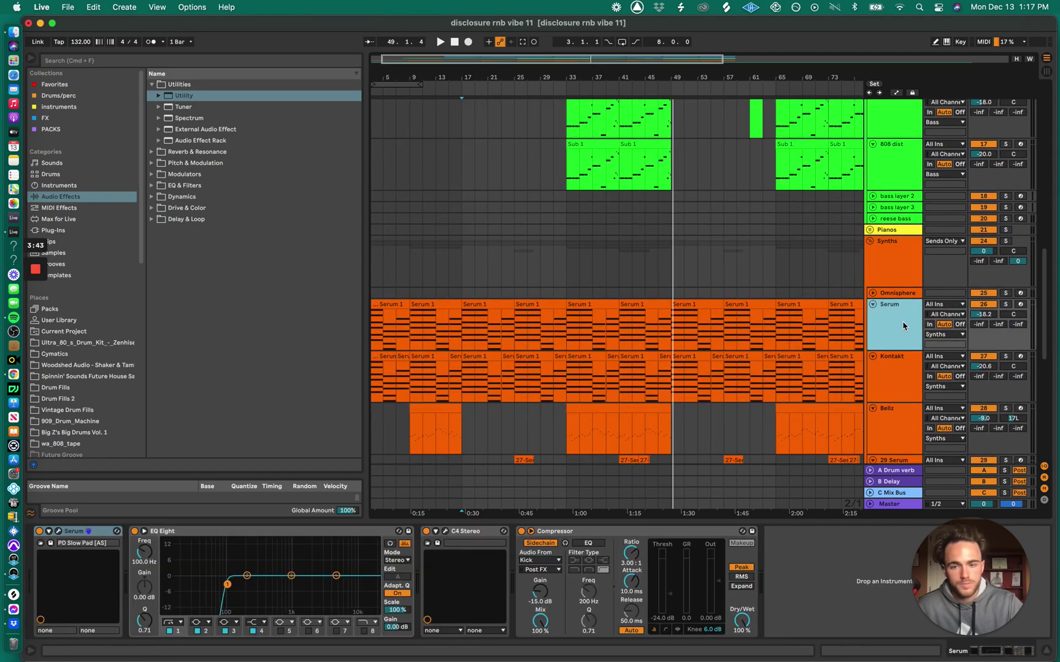
click(892, 381)
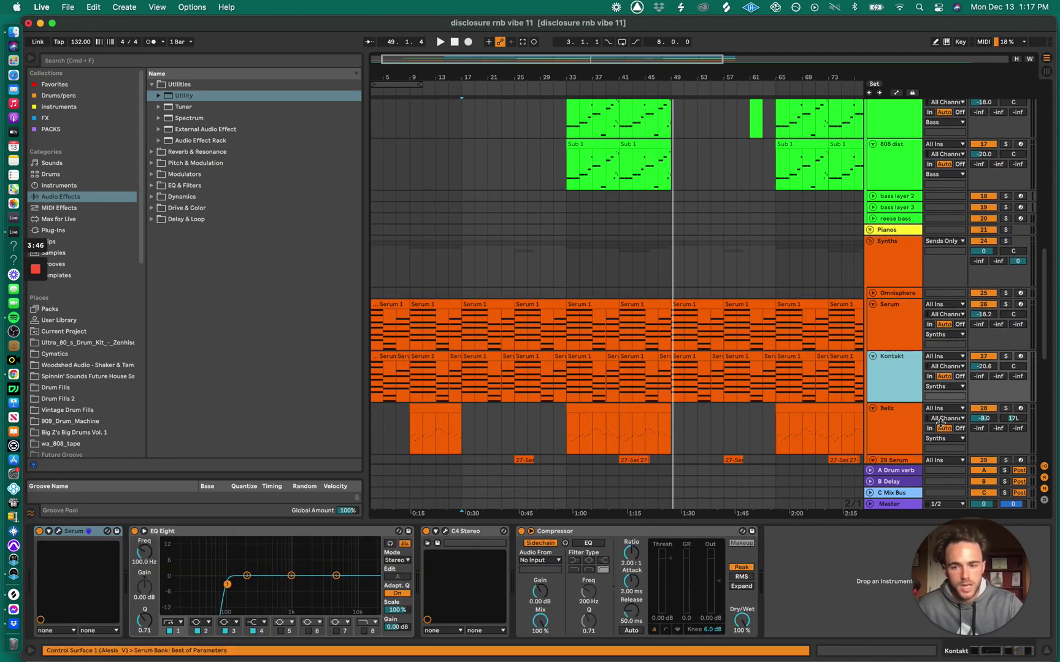
click(892, 430)
click(891, 460)
scroll(697, 381, down, 5)
scroll(697, 382, up, 8)
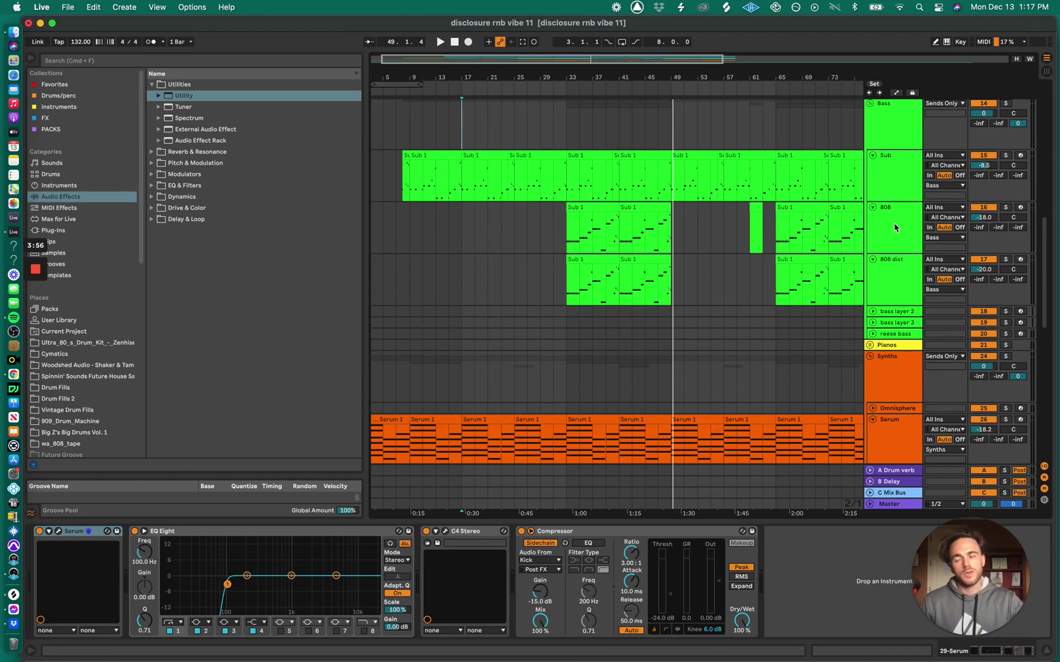
Inspect the compressors sidechained from the Kick on the 808, 808 dist and Sub tracks.
scroll(735, 366, up, 1)
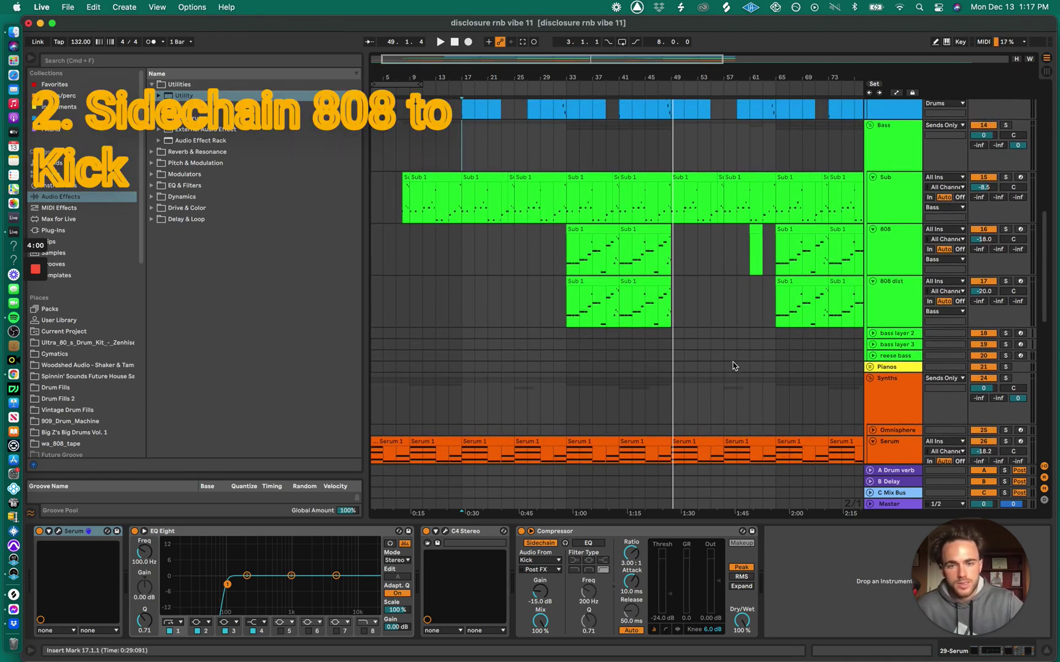
scroll(733, 366, up, 1)
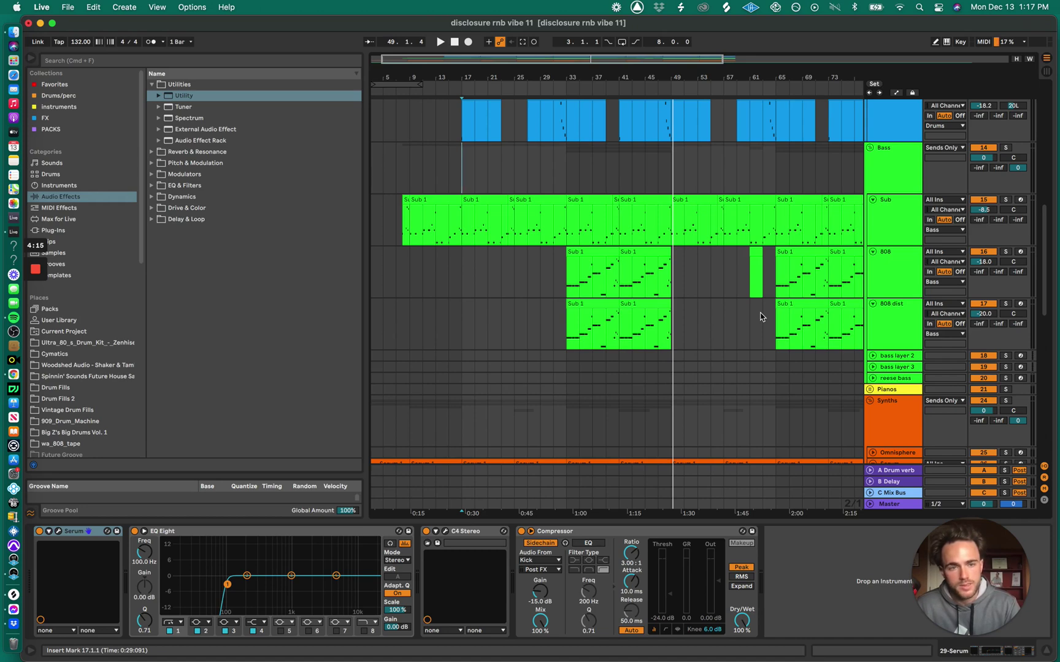
click(883, 237)
key(Down)
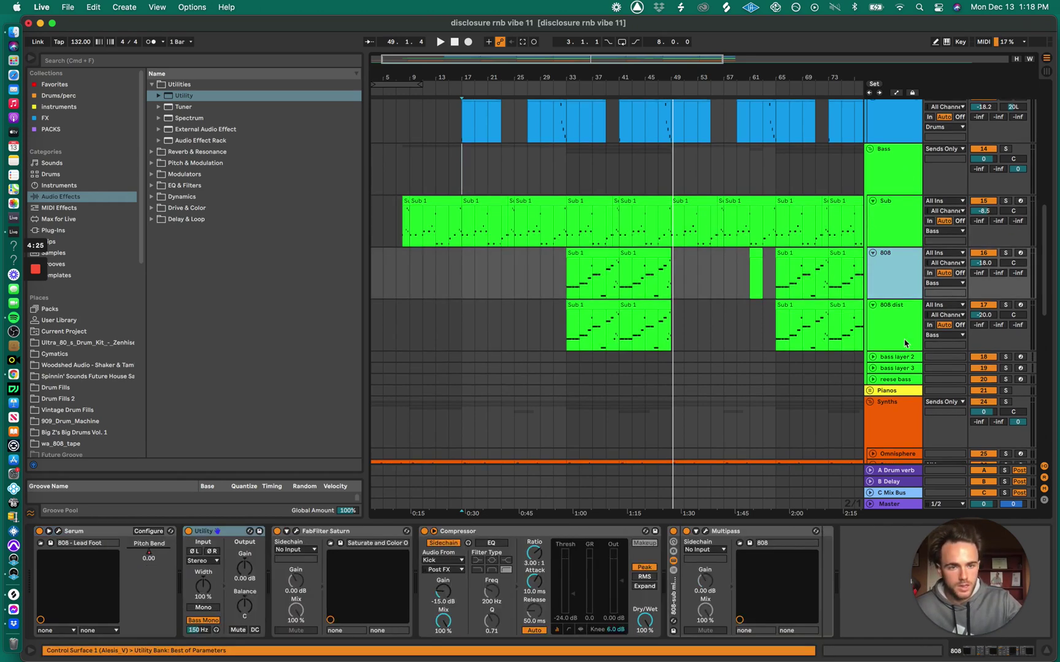
key(Down)
key(Up)
key(Up)
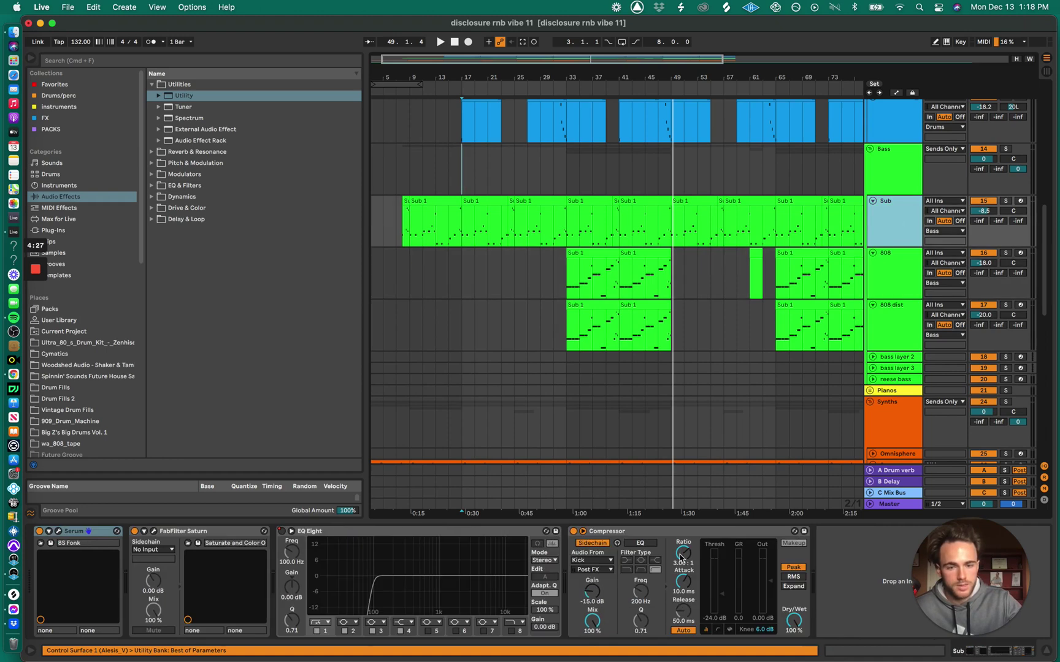
Place the insert marker at bar 33 and compare the sidechain compressor settings of the 808 and 808 dist tracks.
click(571, 237)
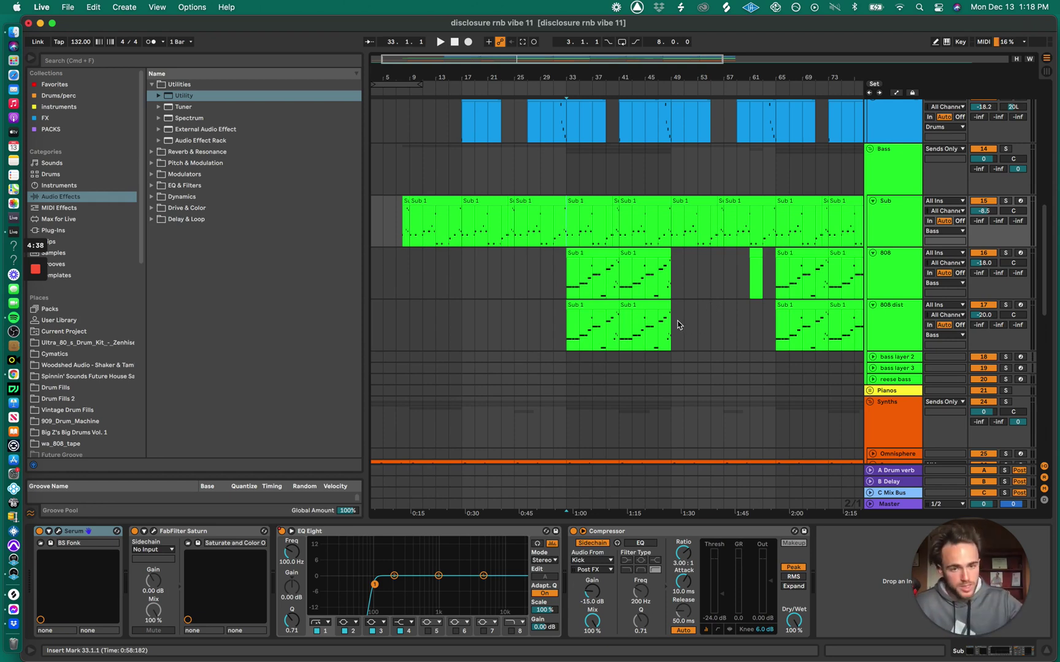
click(913, 265)
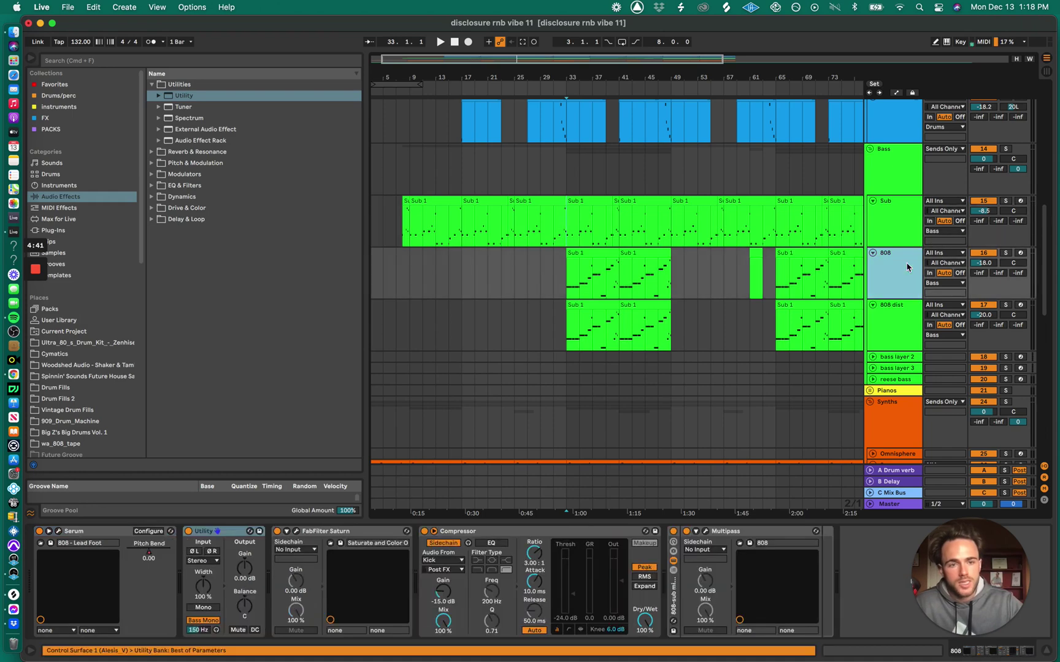
click(915, 361)
click(902, 342)
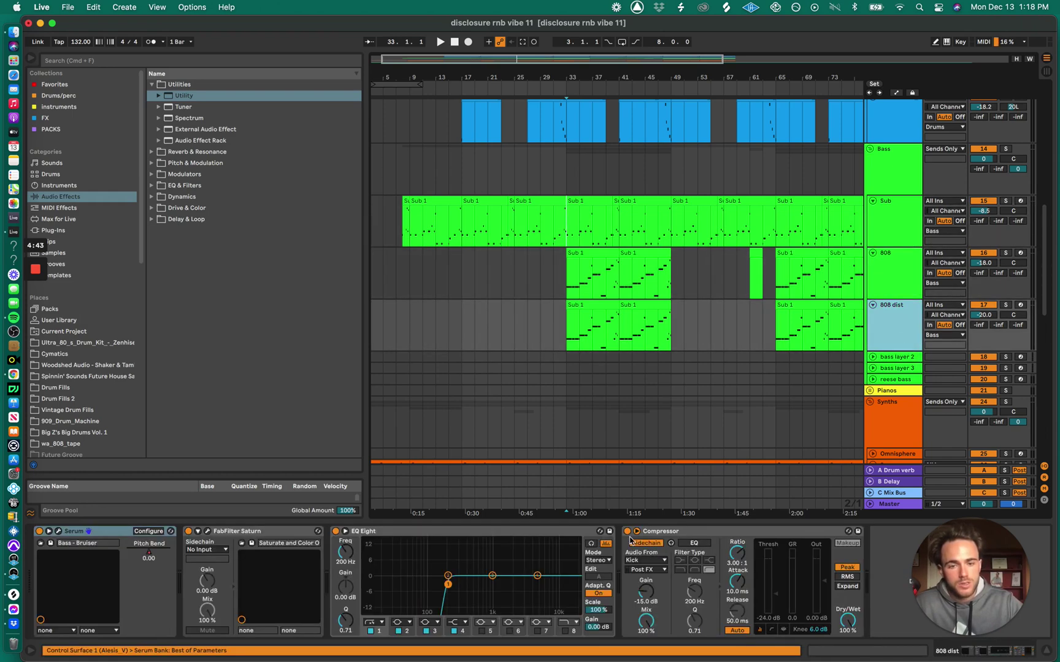
Play the first 808 section with the Sub's compressor bypassed, and play it again with the 808's sidechain compressor active.
click(554, 229)
key(space)
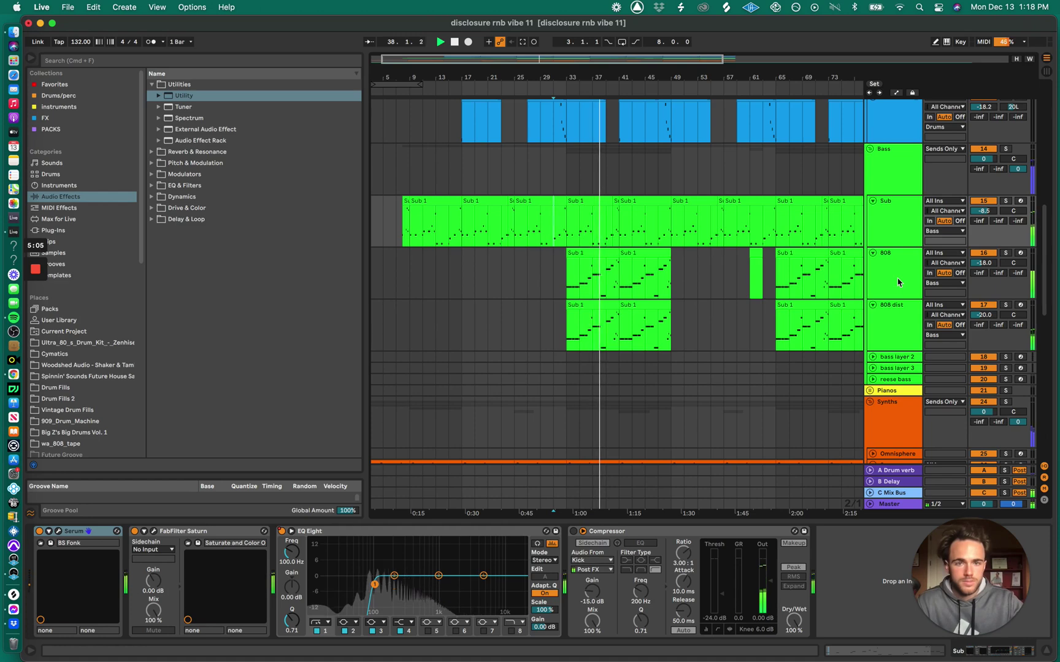
key(space)
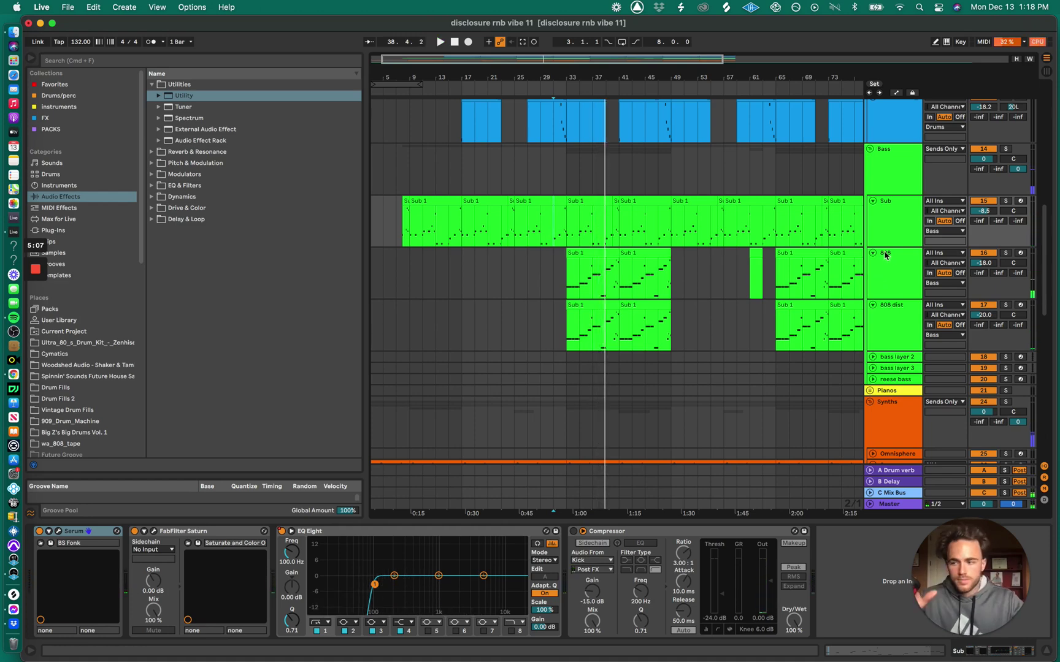
click(912, 239)
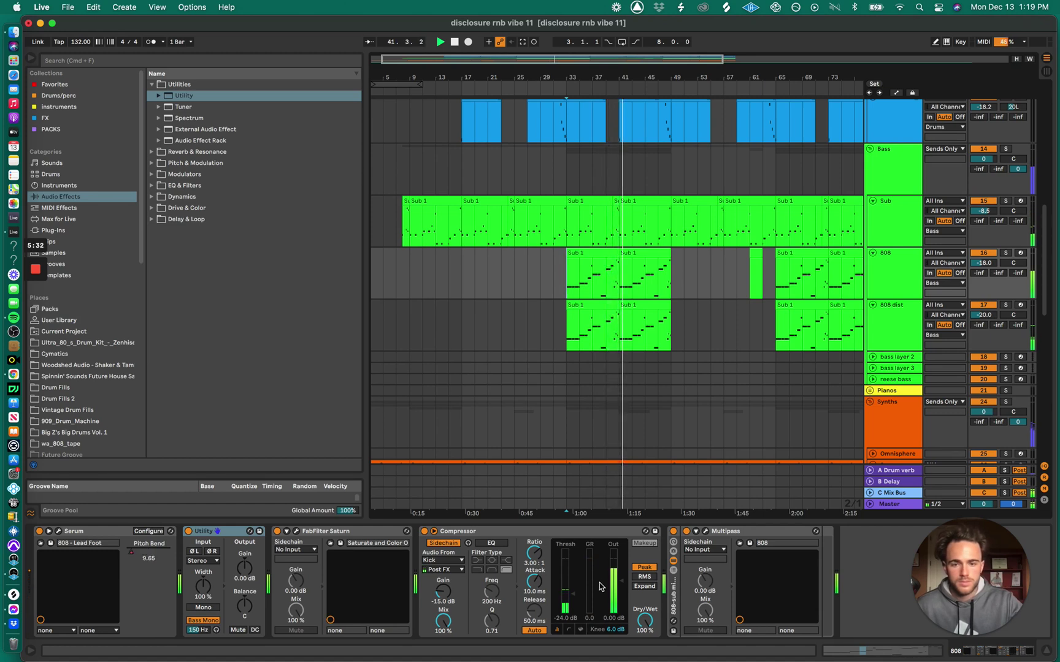
key(space)
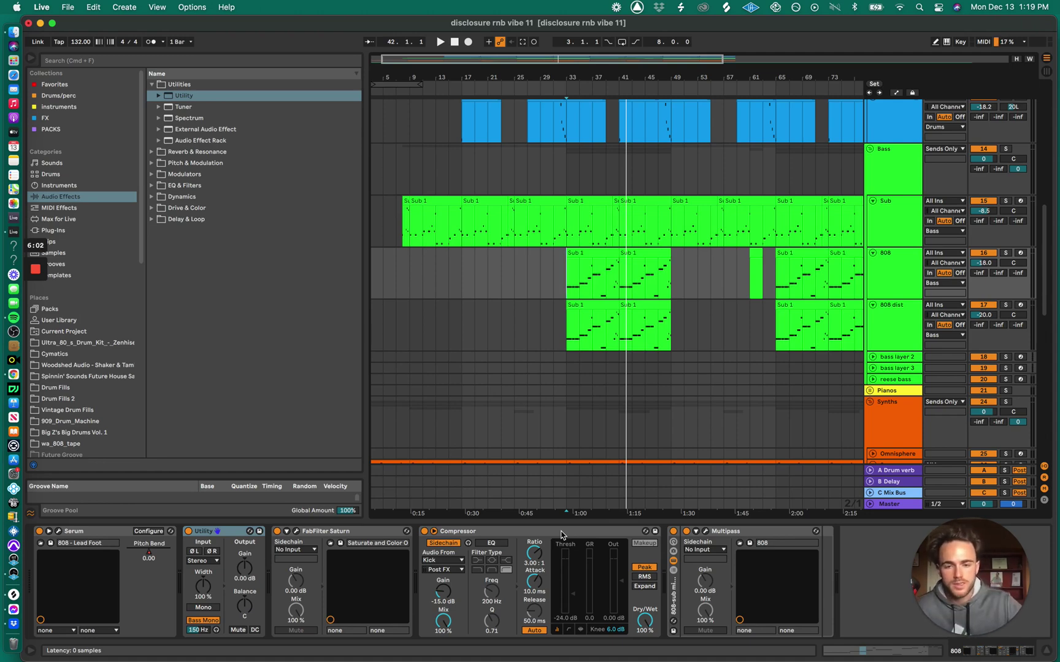
Review the device chains of the Sub and 808 dist tracks.
click(882, 271)
click(905, 241)
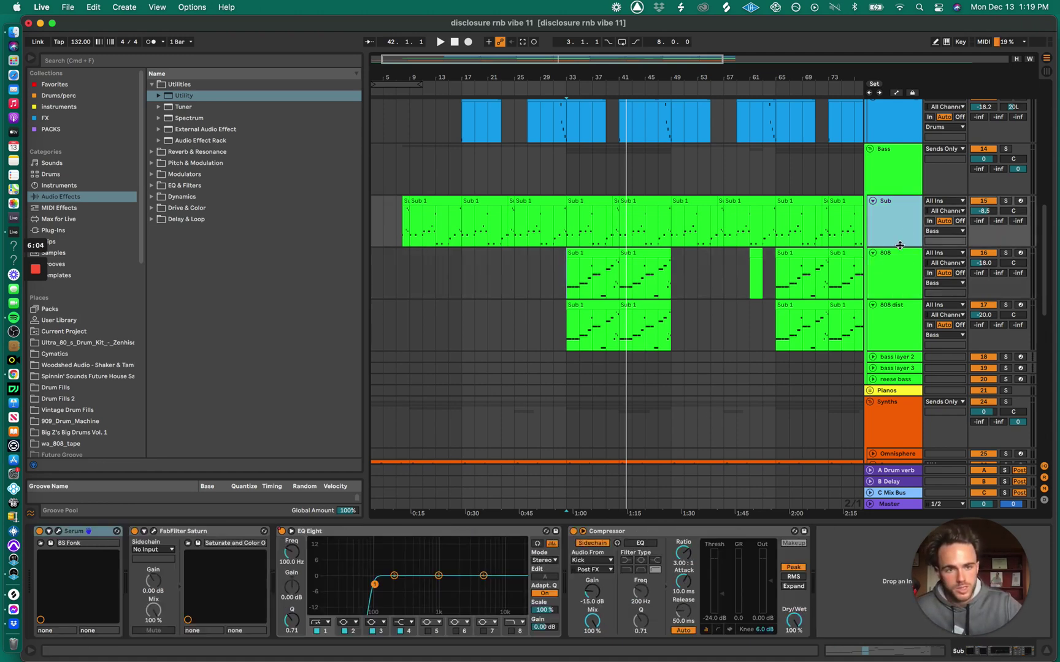
click(892, 320)
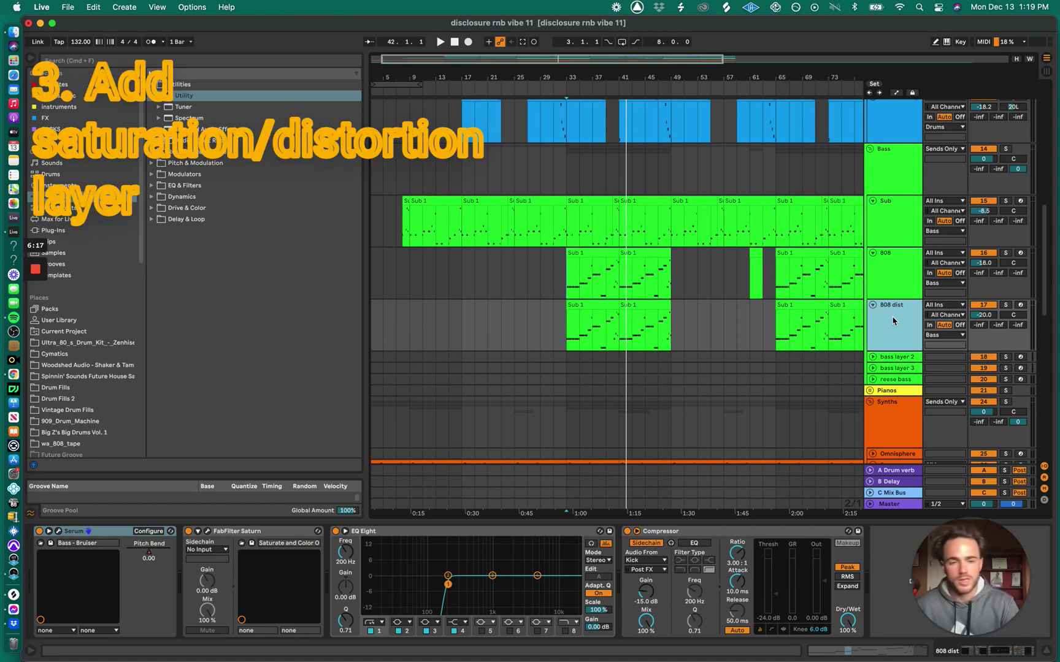
Open FabFilter Saturn on the 808 track and examine its input and output level controls.
click(889, 280)
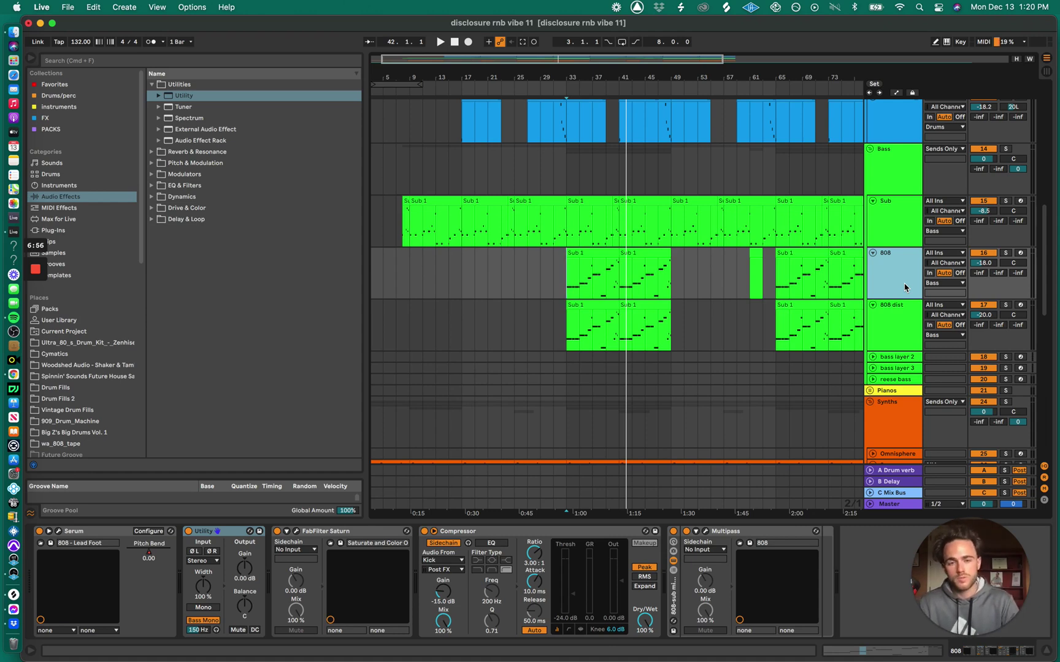
click(296, 531)
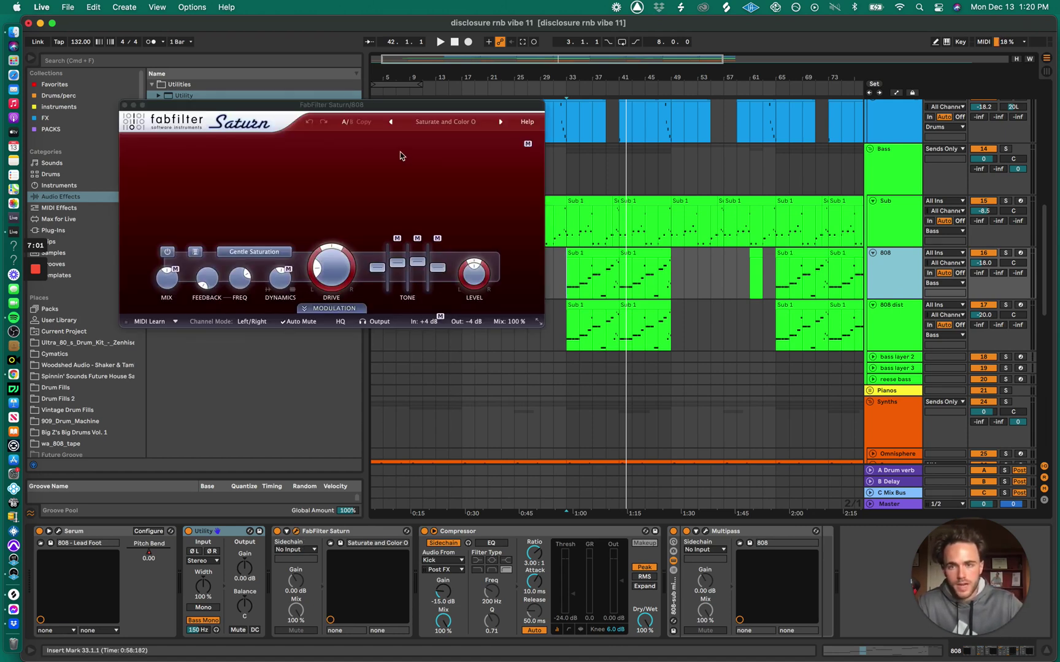
drag(426, 112, 445, 82)
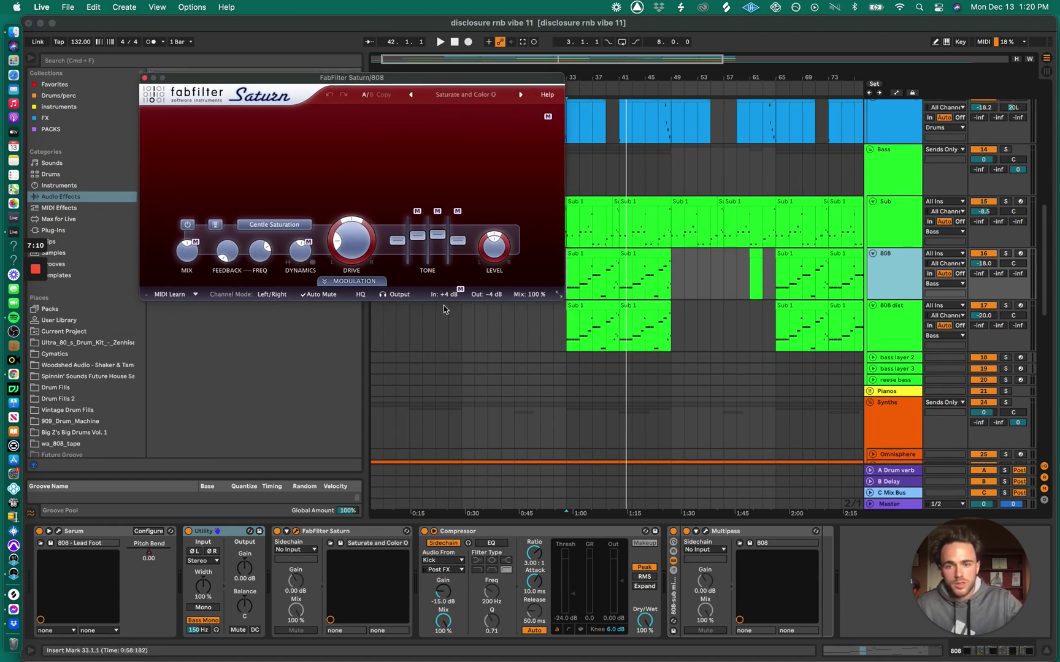
mouse_move(498, 300)
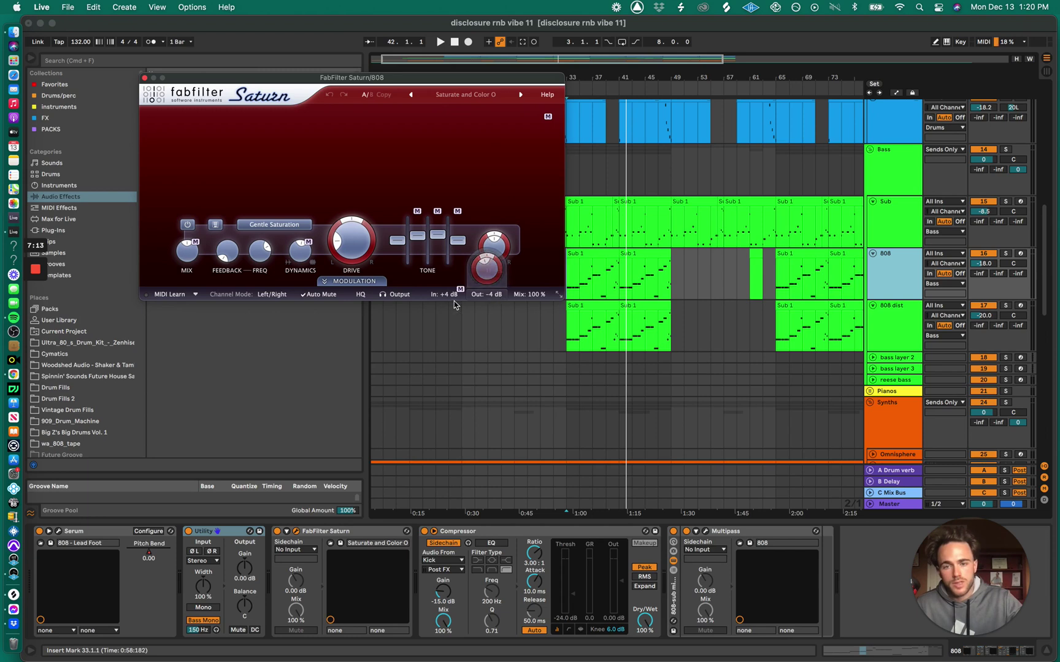
mouse_move(450, 299)
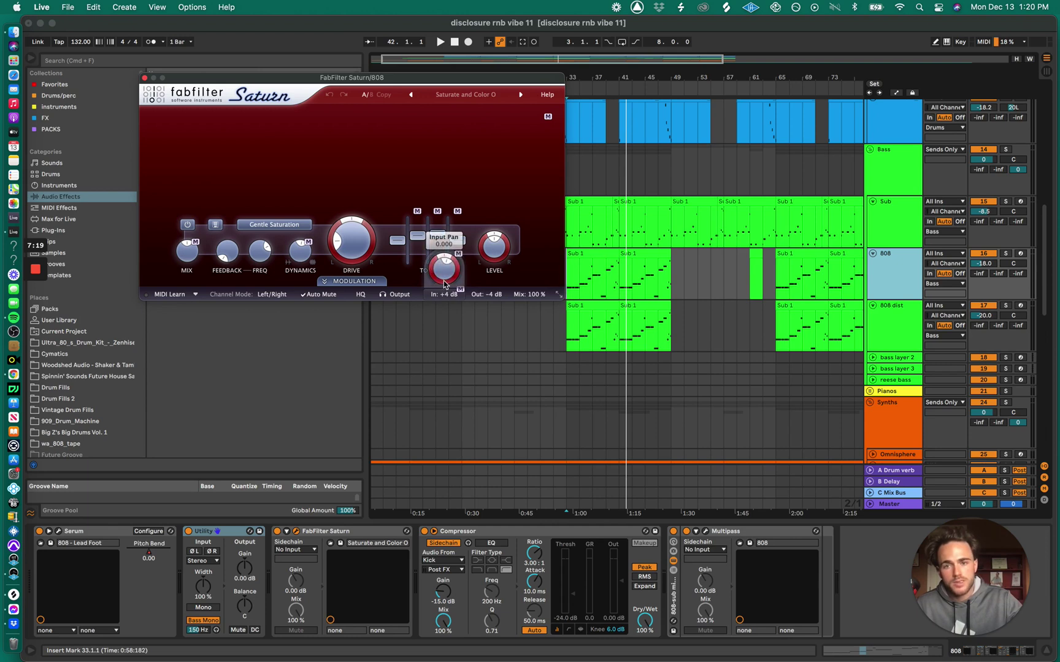
mouse_move(488, 276)
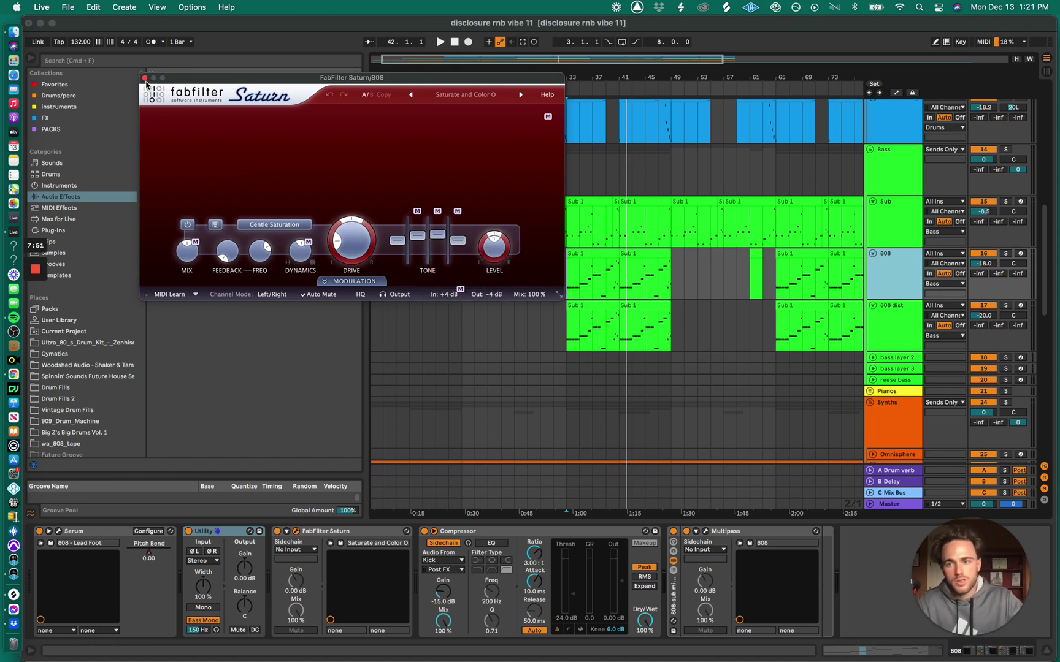
Open the program's preferences.
key(super+Tab)
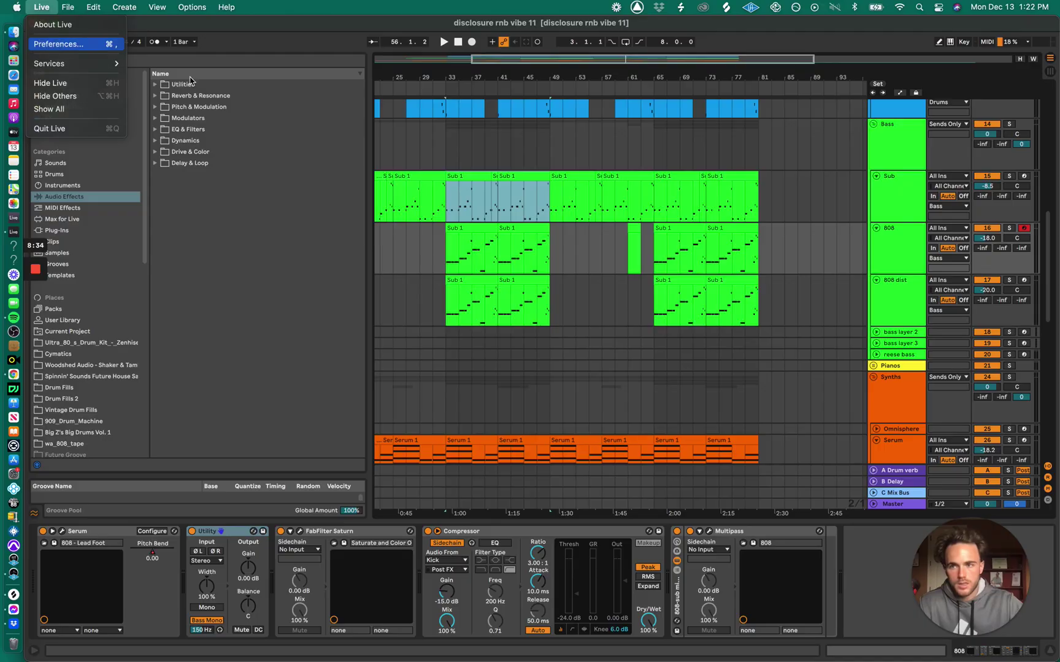
key(Escape)
key(super+comma)
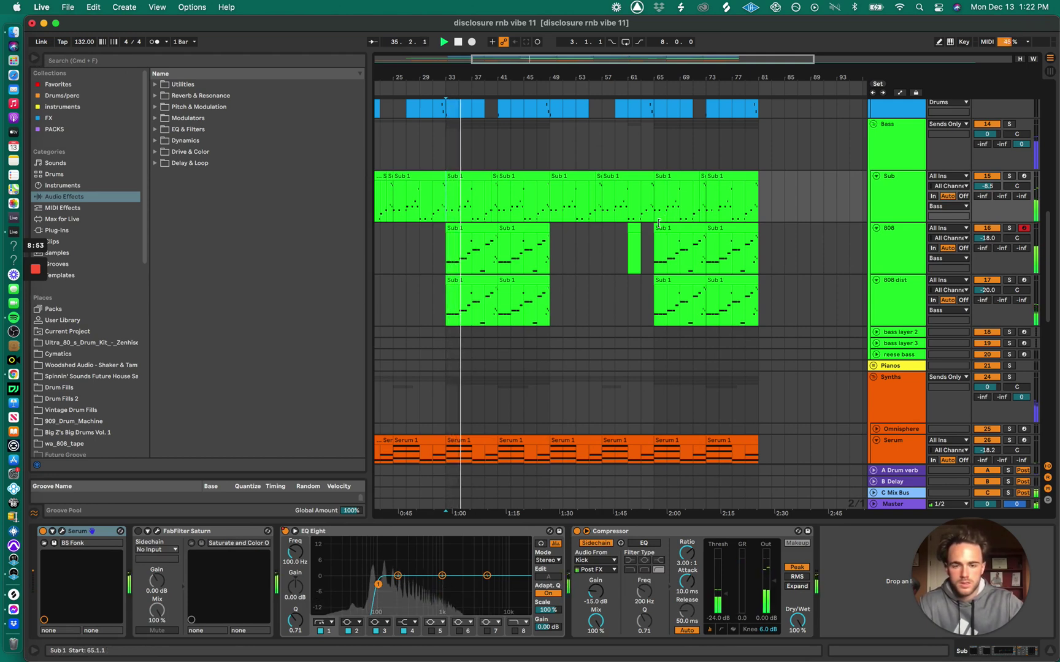
Inspect the effects on the Master and Bass group tracks during playback, and return to the individual bass tracks.
click(918, 507)
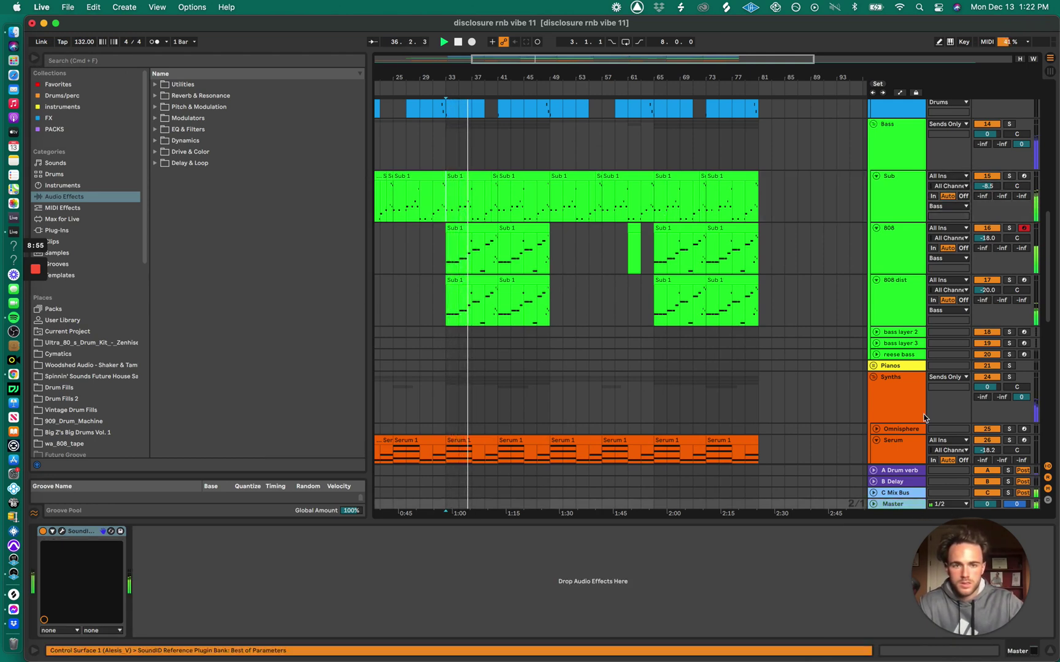
click(884, 165)
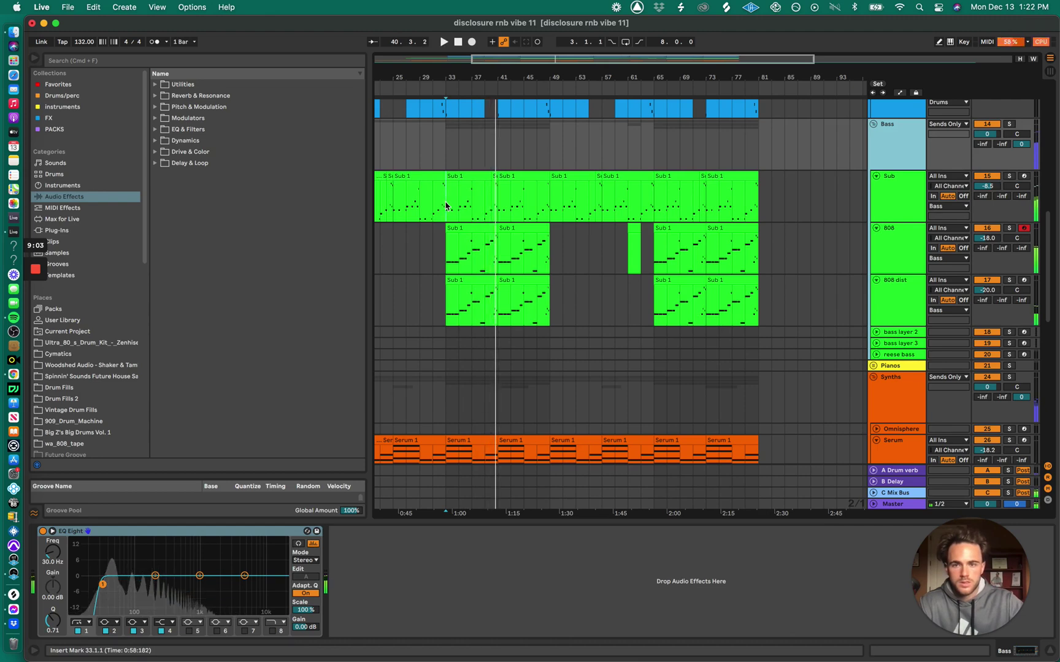
click(886, 184)
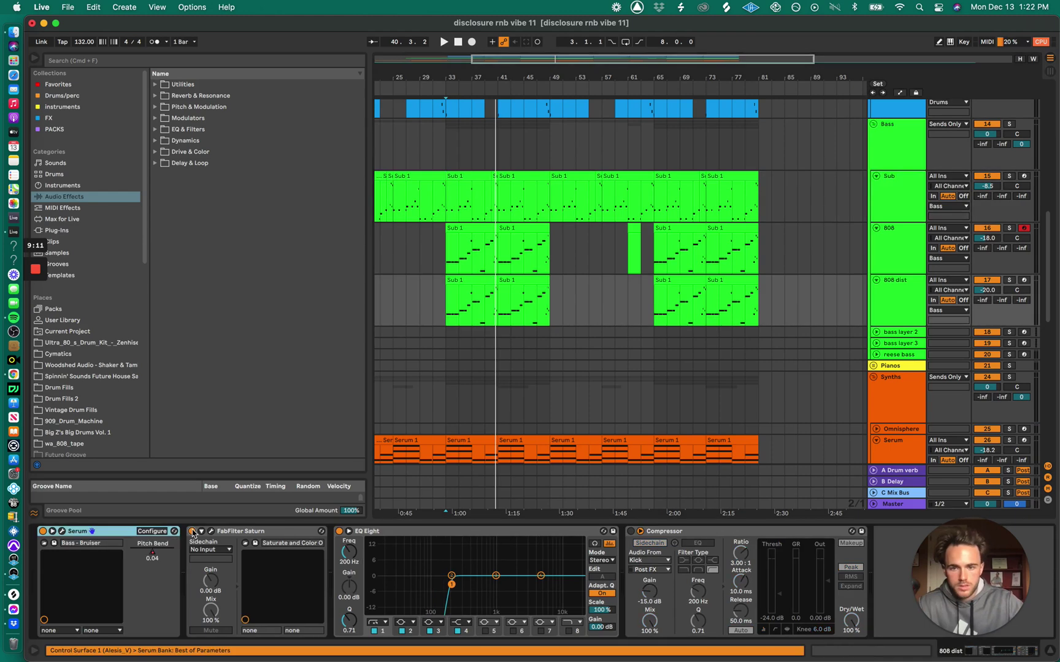
Play the first 808 section with the 808 dist's sidechain compressor bypassed and active, comparing it with the 808 and Sub tracks.
key(space)
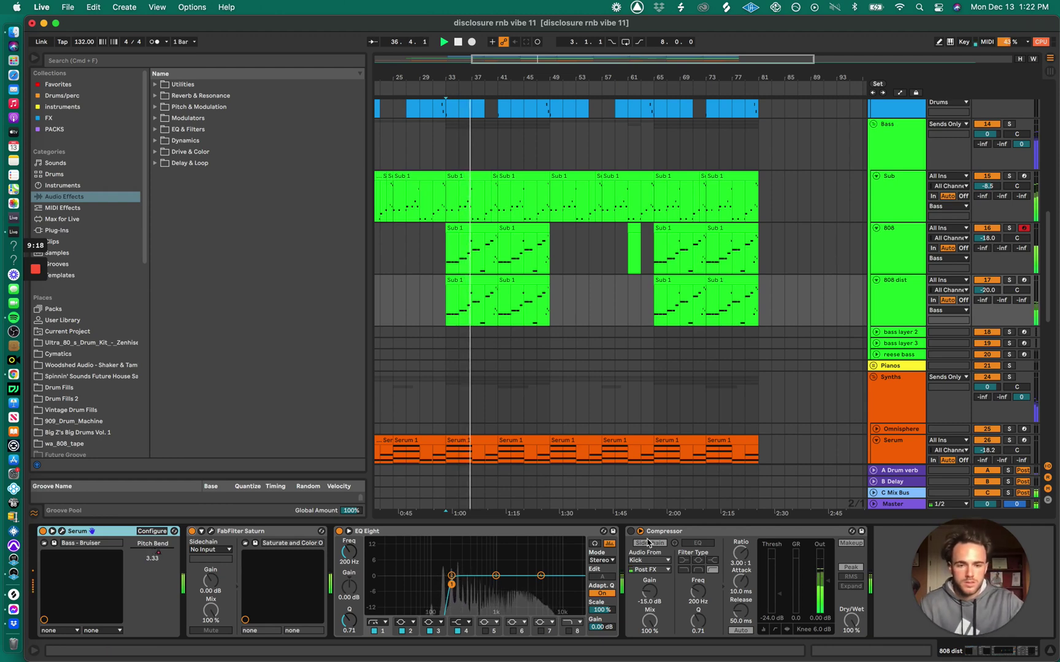
click(905, 304)
click(897, 248)
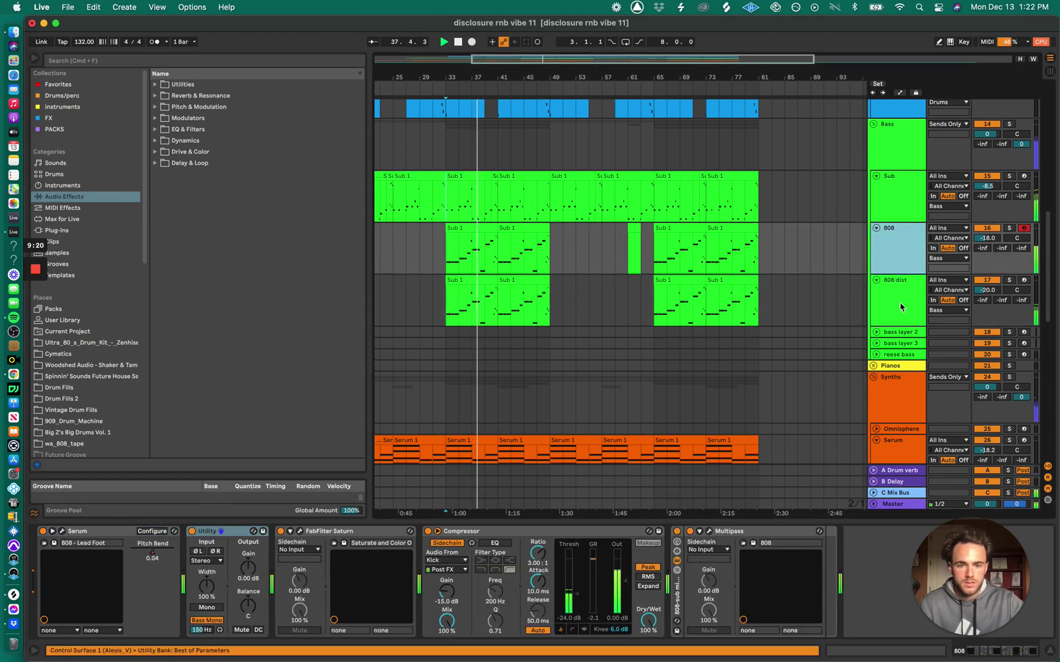
click(897, 300)
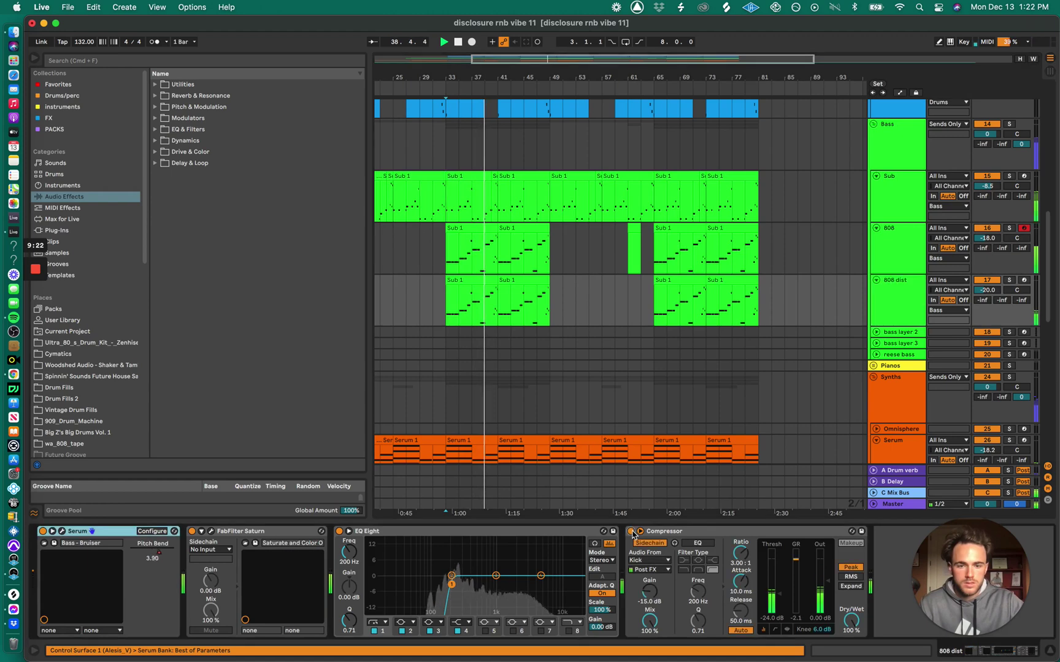
click(908, 250)
click(903, 199)
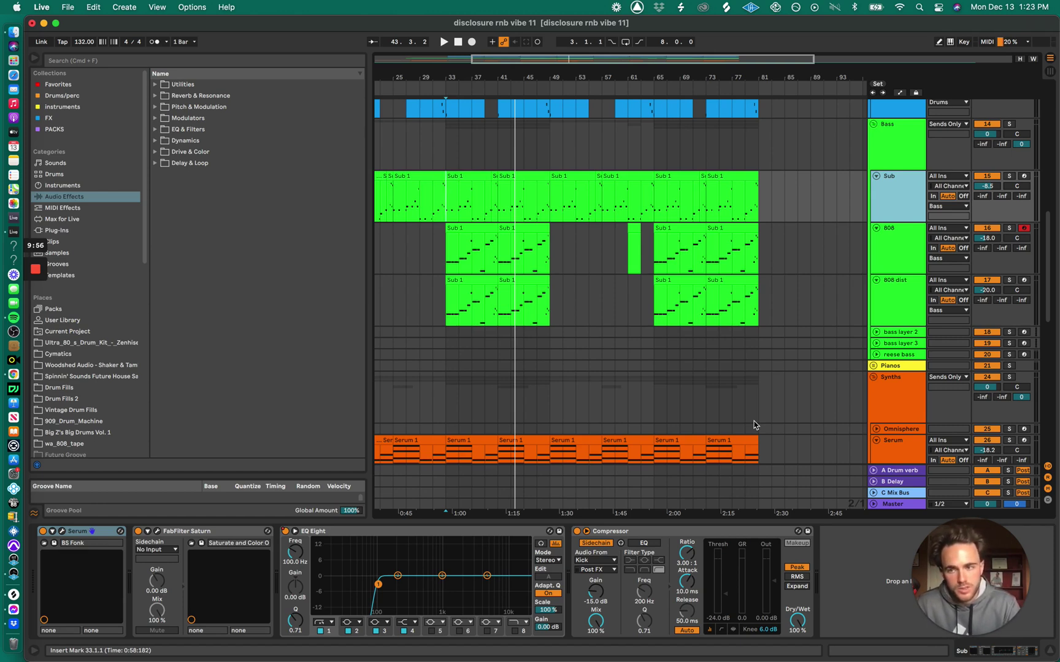
Compare the device chains of the 808 and 808 dist tracks.
click(910, 257)
click(904, 288)
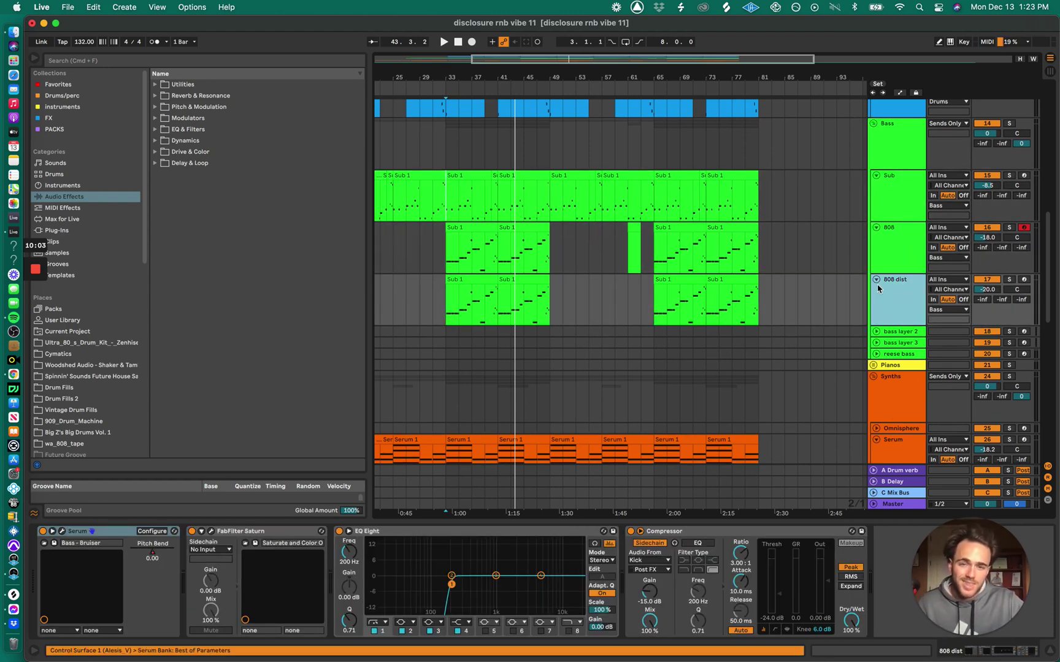
click(907, 271)
click(911, 298)
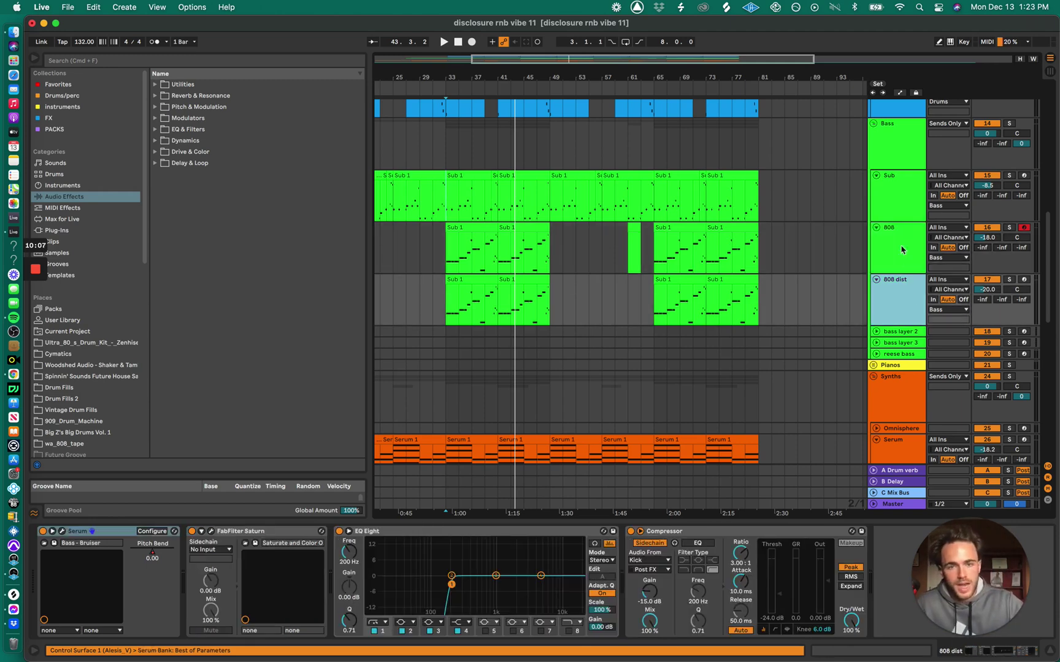
click(900, 246)
click(903, 280)
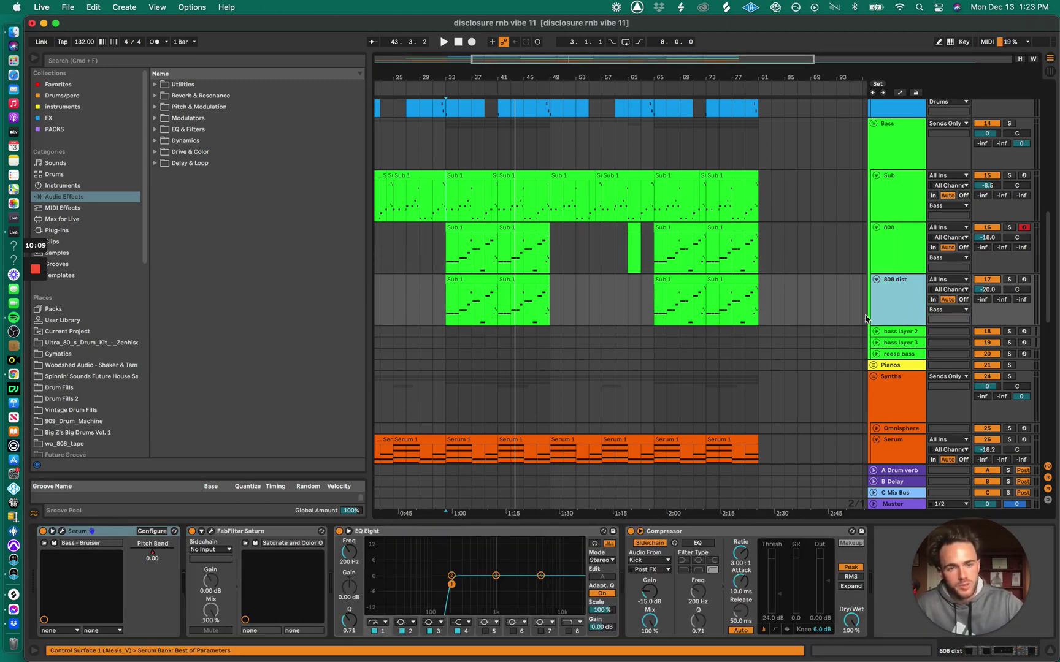
Place the insert marker at bar 33 on the 808 dist track and recheck both 808 tracks' instruments and effects.
click(447, 300)
click(907, 318)
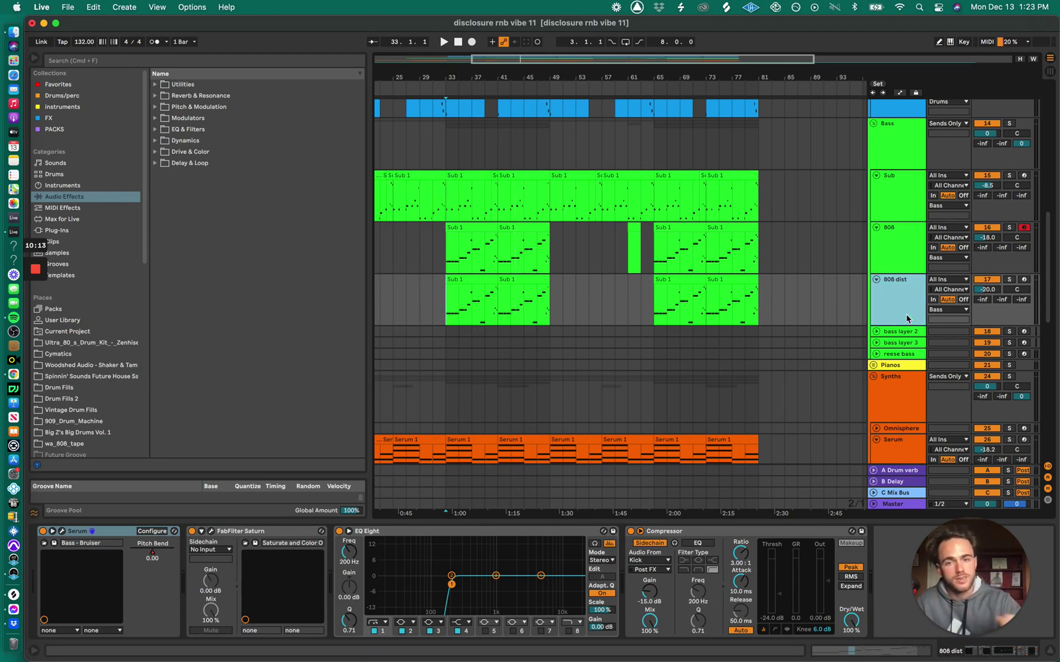
key(Up)
click(906, 306)
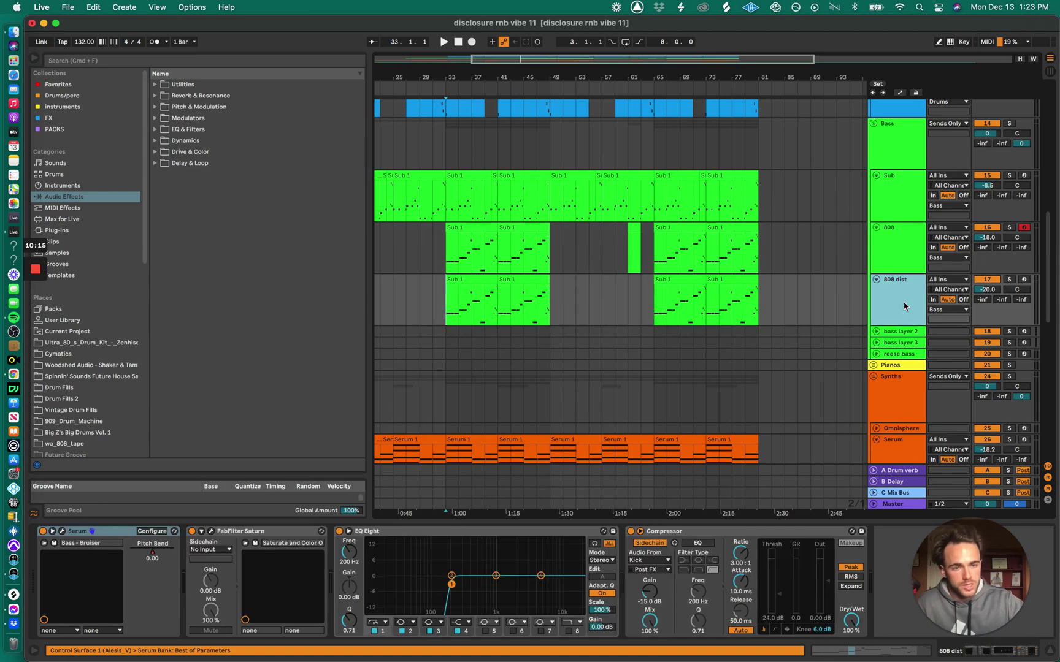
key(Up)
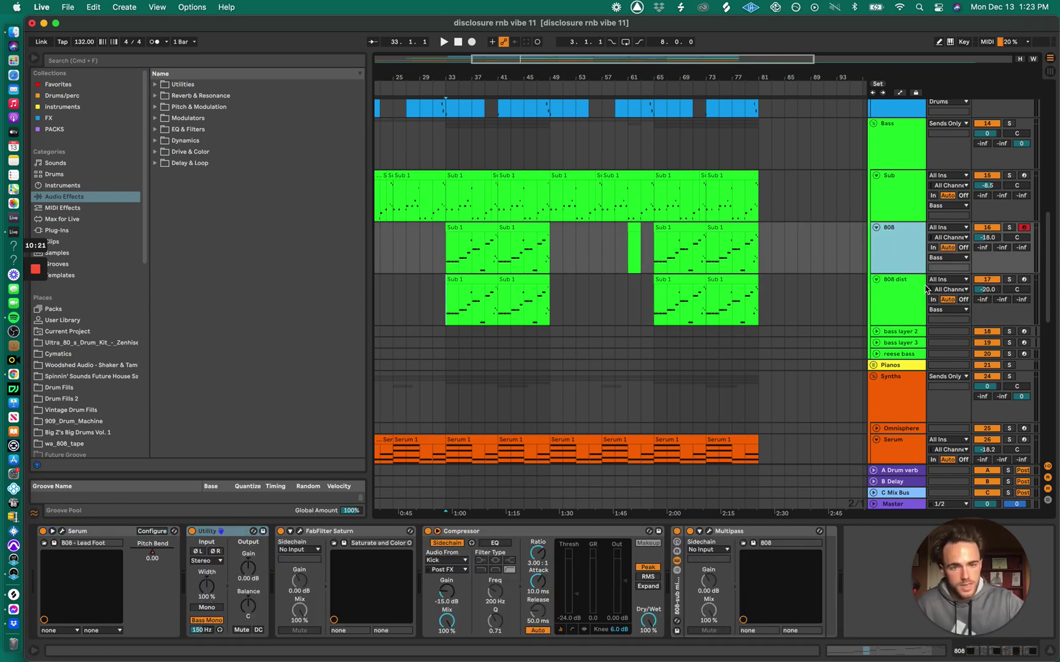
click(910, 298)
click(912, 258)
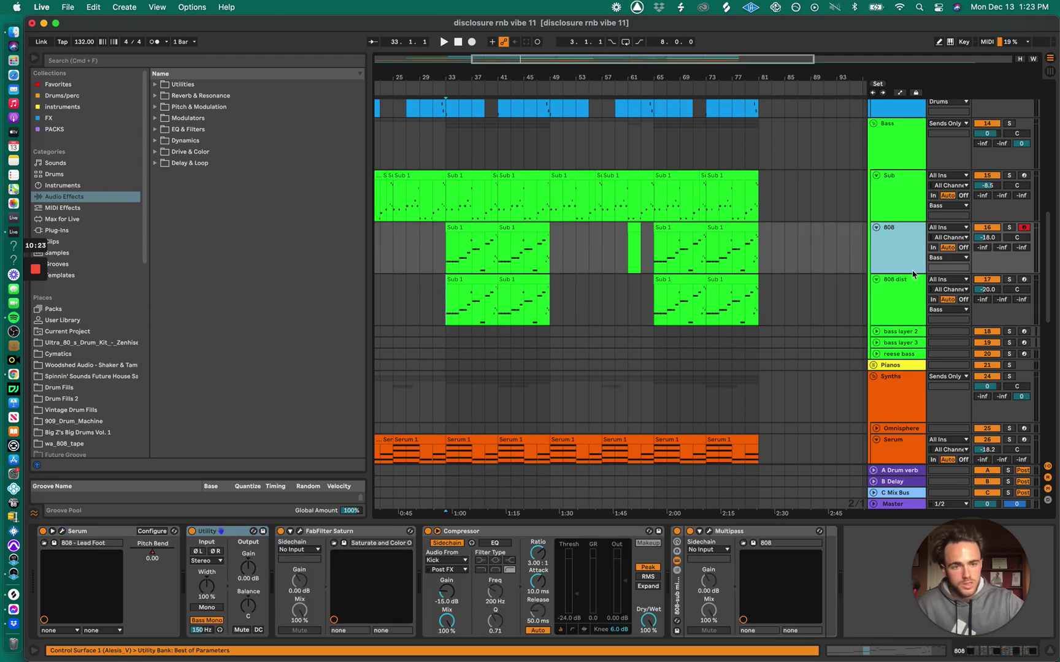
Play from bar 33 with the 808 track soloed, audition the 808 dist track on its own, and clear the solo.
click(435, 261)
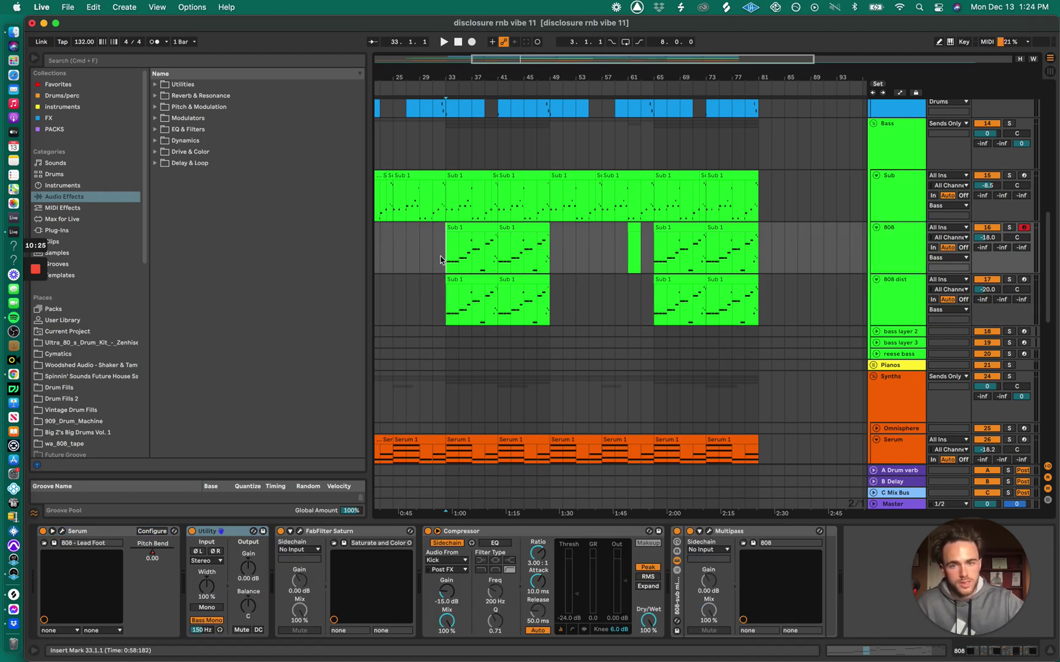
click(1009, 228)
key(space)
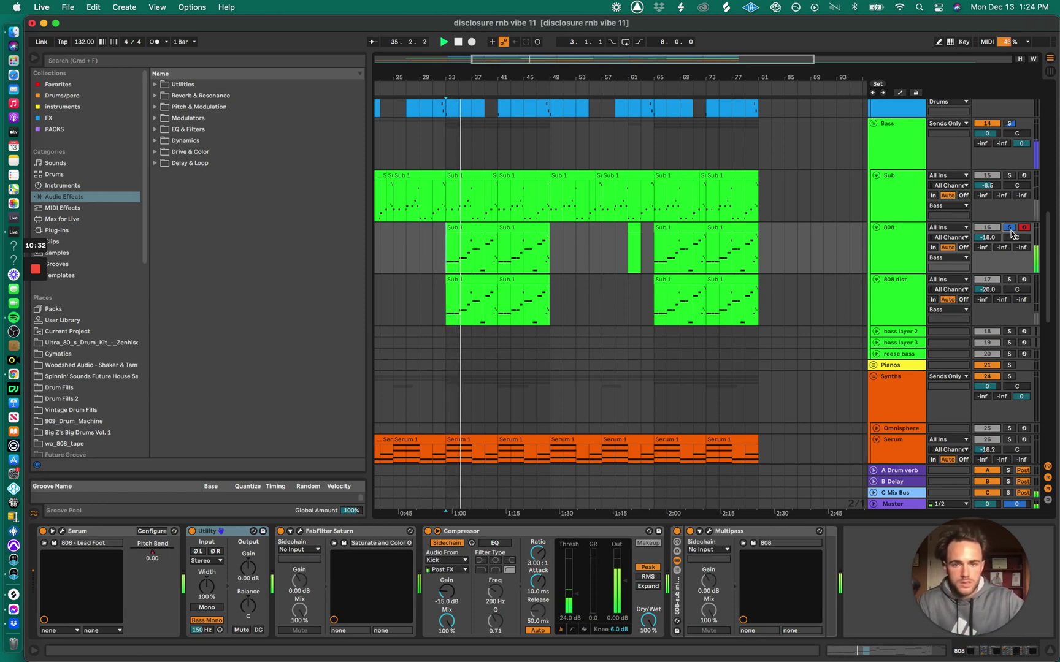
click(1009, 279)
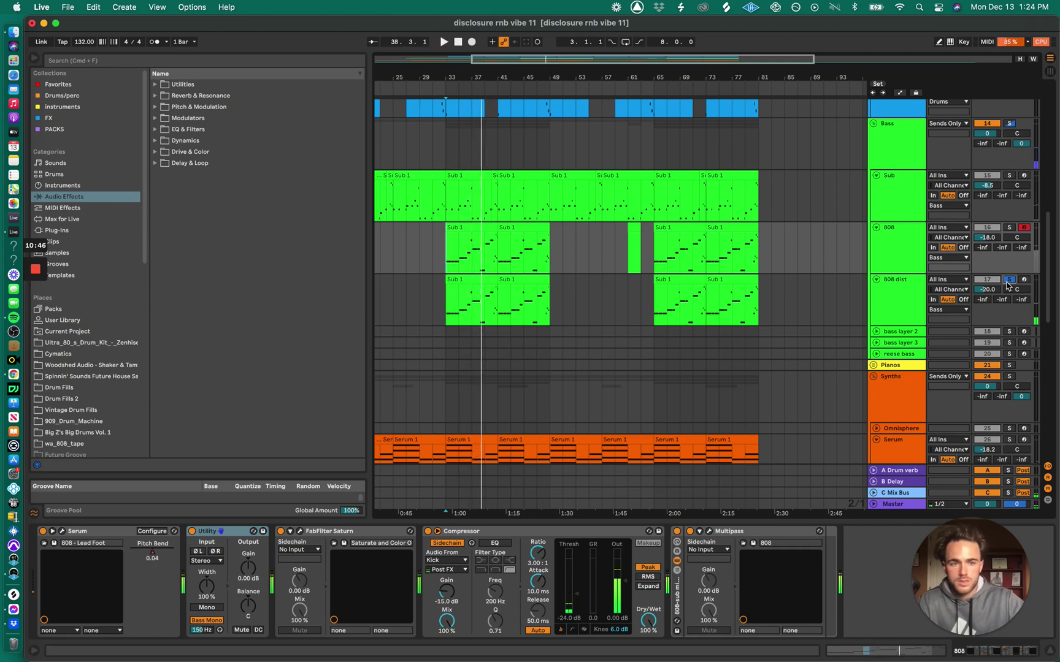
click(1009, 280)
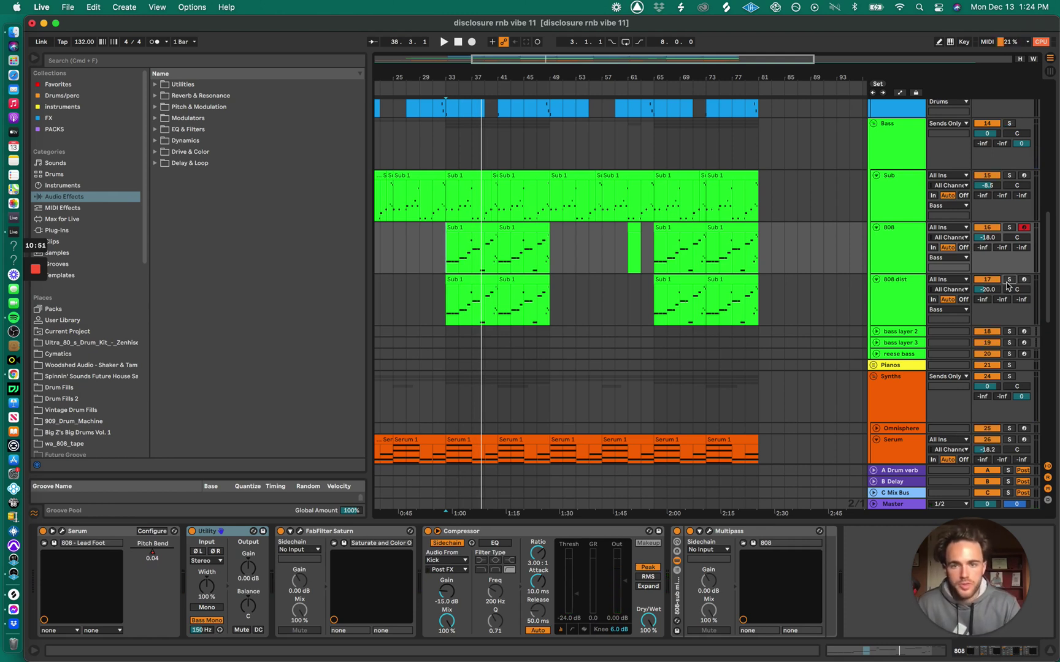
Alternate between the 808 and 808 dist tracks to examine how the clean and distorted layers are processed.
click(898, 258)
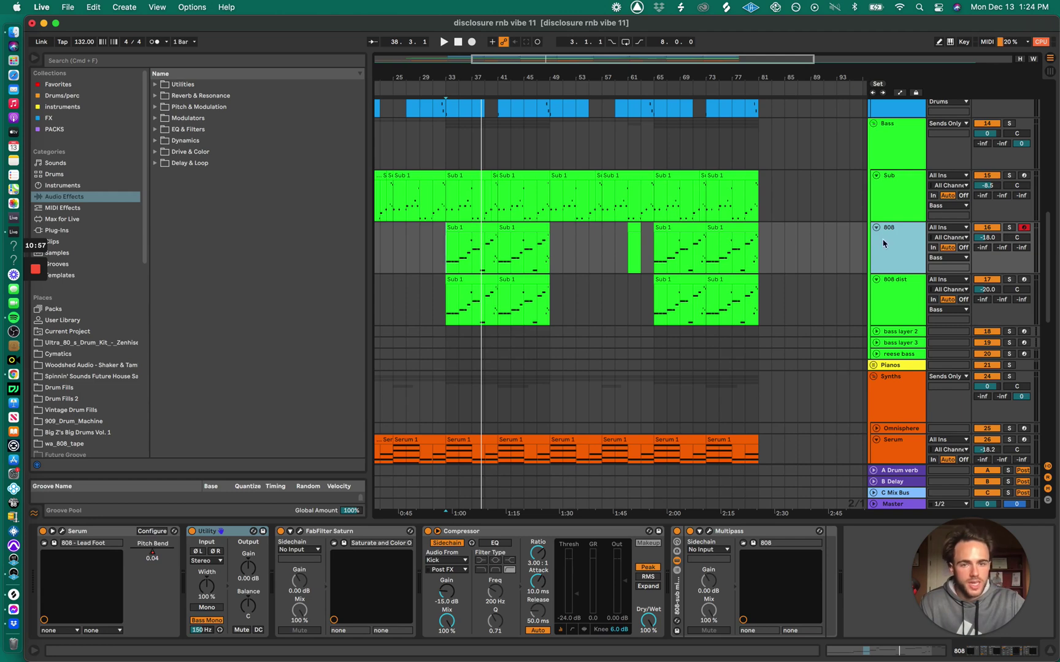
click(914, 322)
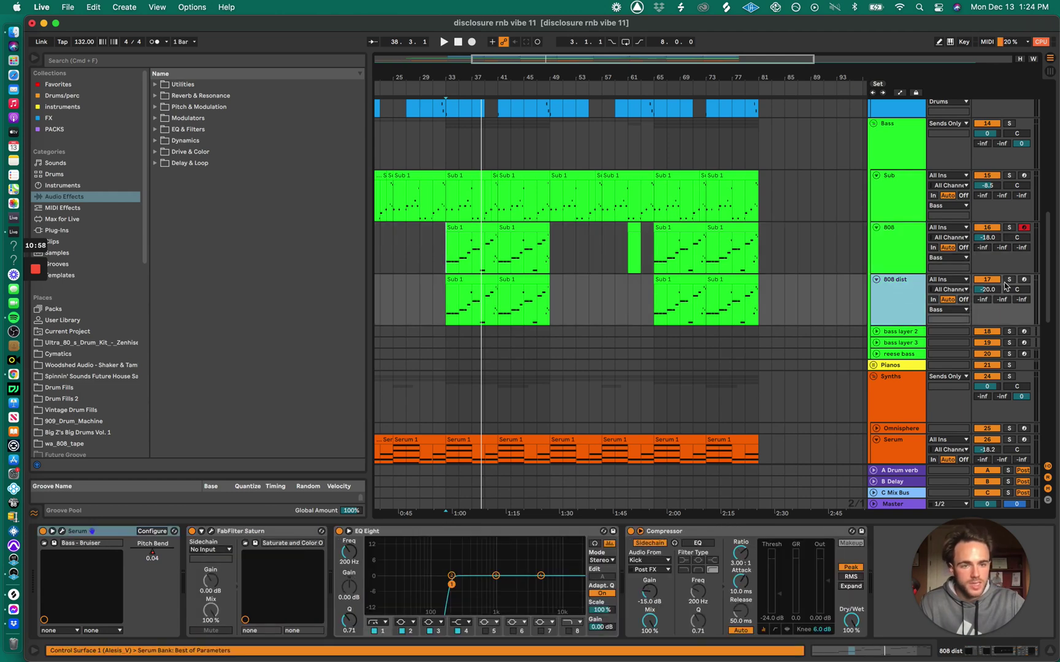
click(913, 246)
click(903, 304)
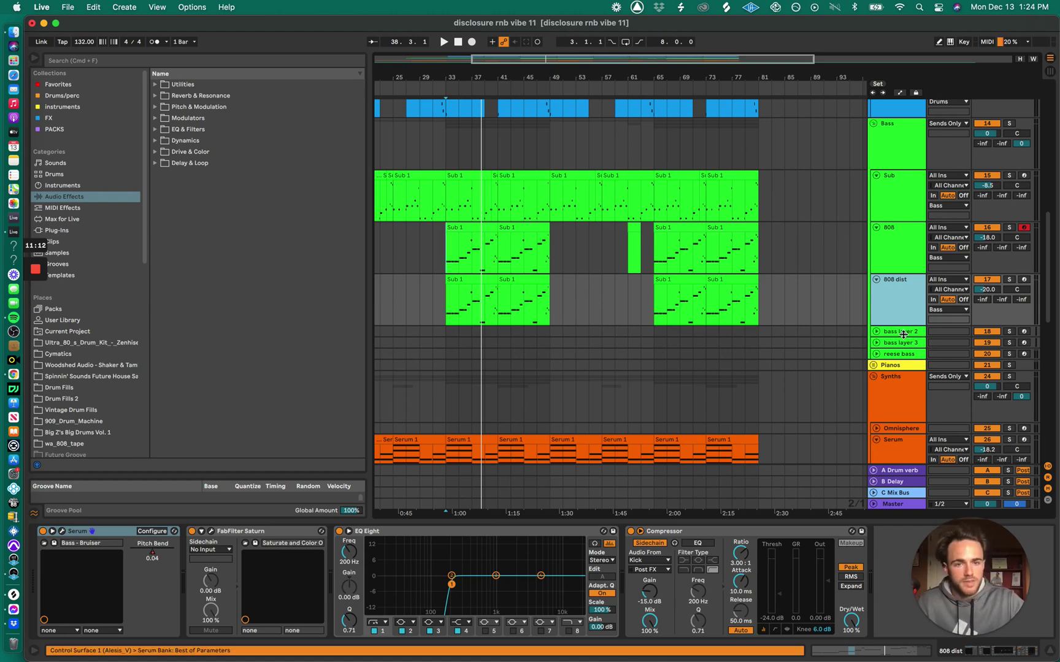
click(899, 269)
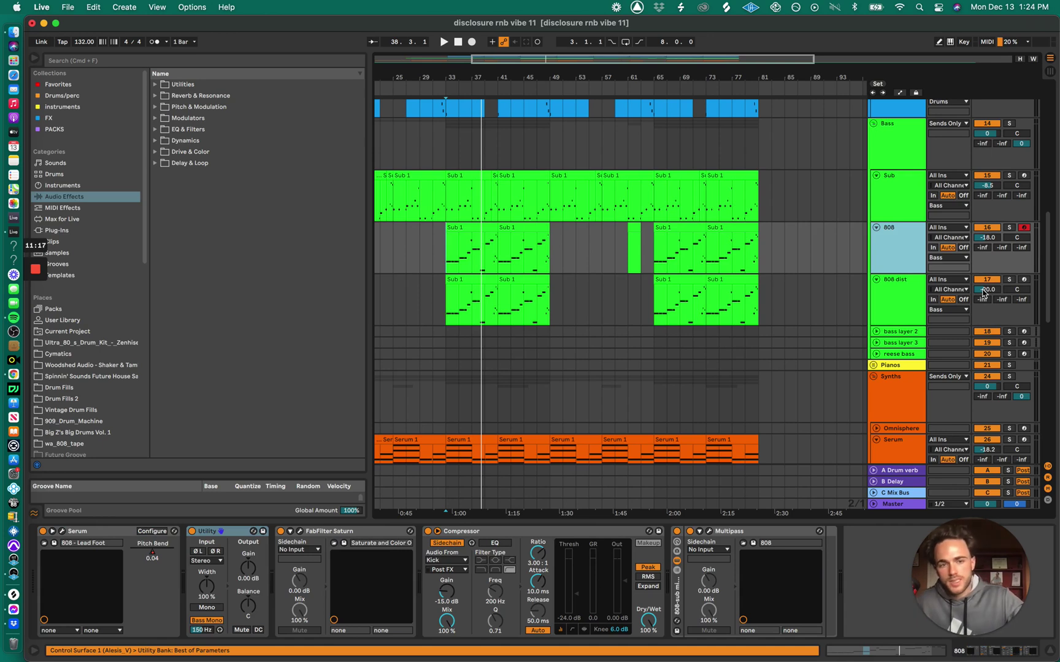
Play the first 808 section from bar 33 with the 808 dist track muted, and unmute it during playback.
click(447, 256)
key(space)
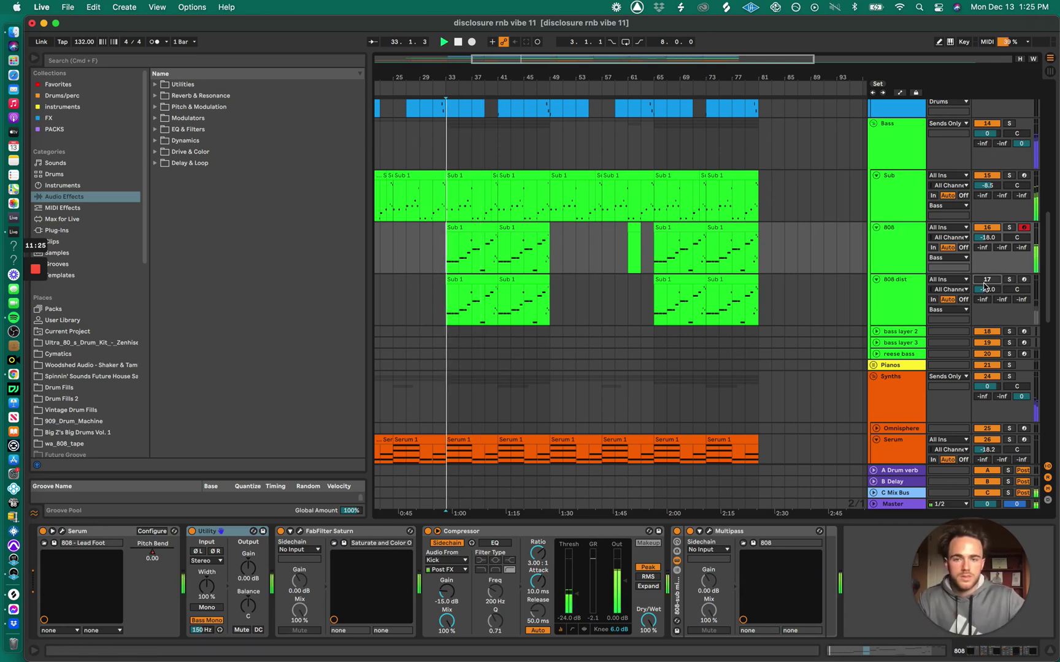
click(987, 280)
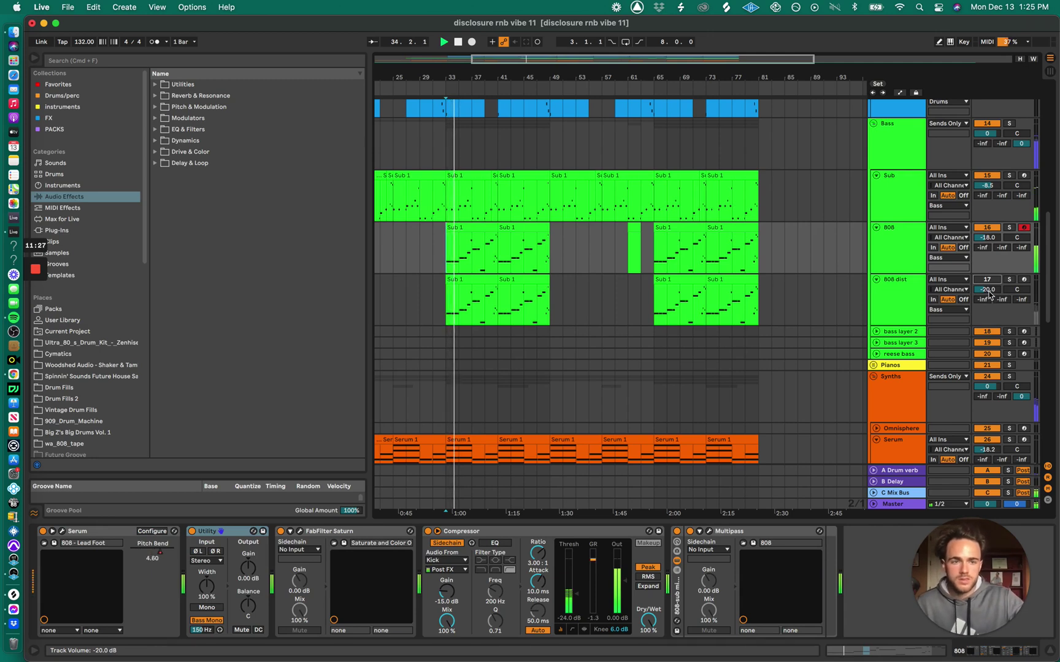
click(987, 280)
Audition the 808 dist track raised to -11.0 dB and return its volume to -20.0 dB.
mouse_move(995, 292)
mouse_down()
mouse_move(995, 319)
mouse_move(995, 287)
mouse_up()
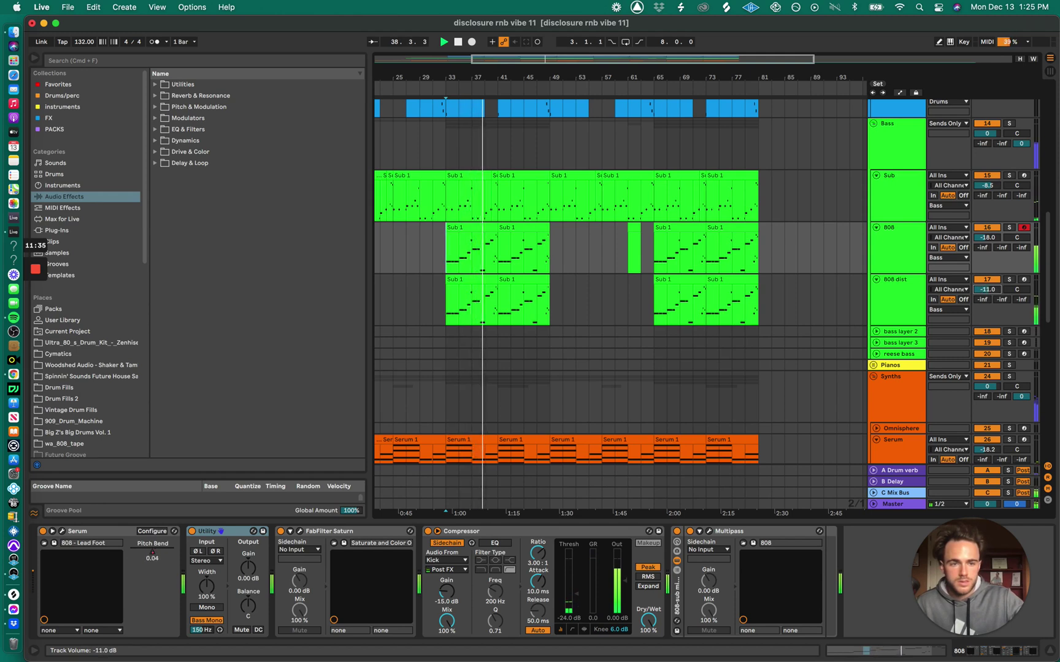
drag(995, 287, 994, 295)
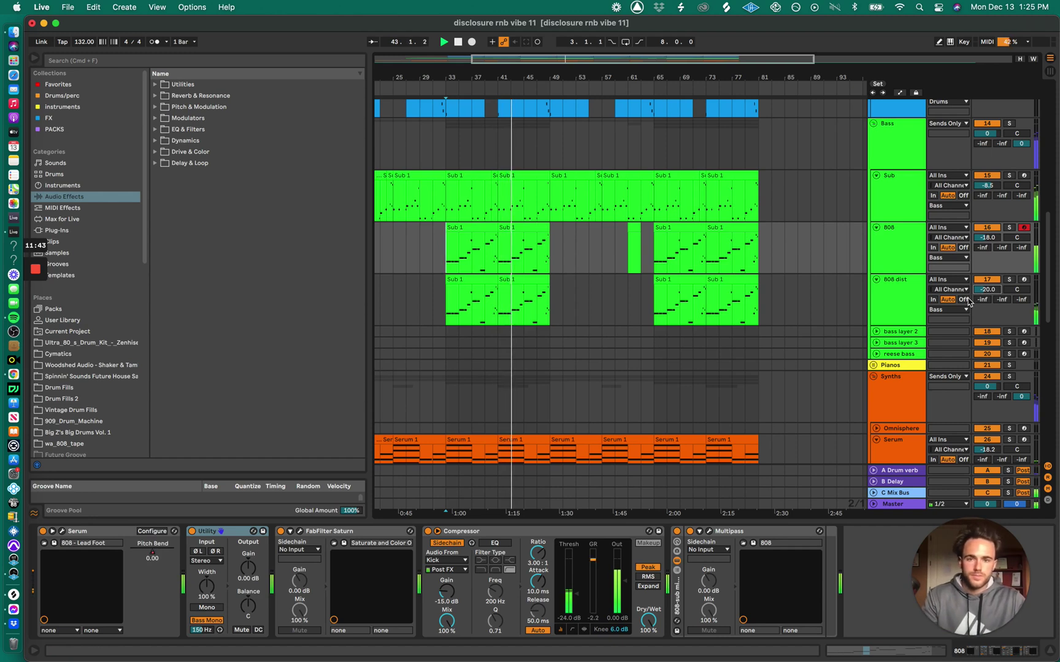
key(space)
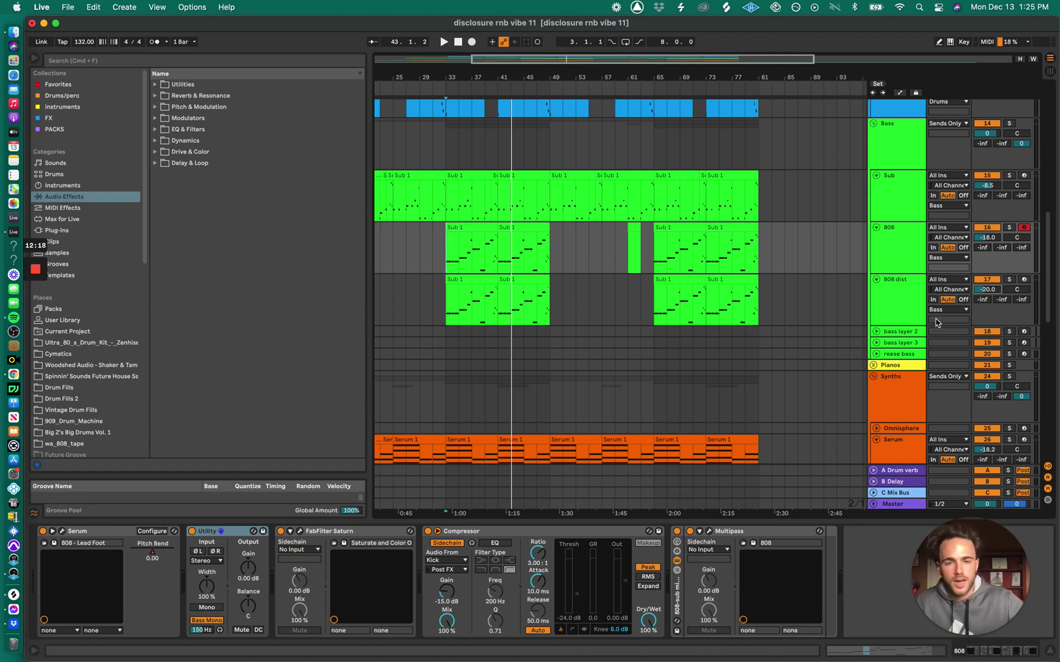
Play the first 808 section from bar 33 while repeatedly bypassing and re-enabling the 808 track's Utility to compare its 150 Hz Bass Mono.
click(805, 241)
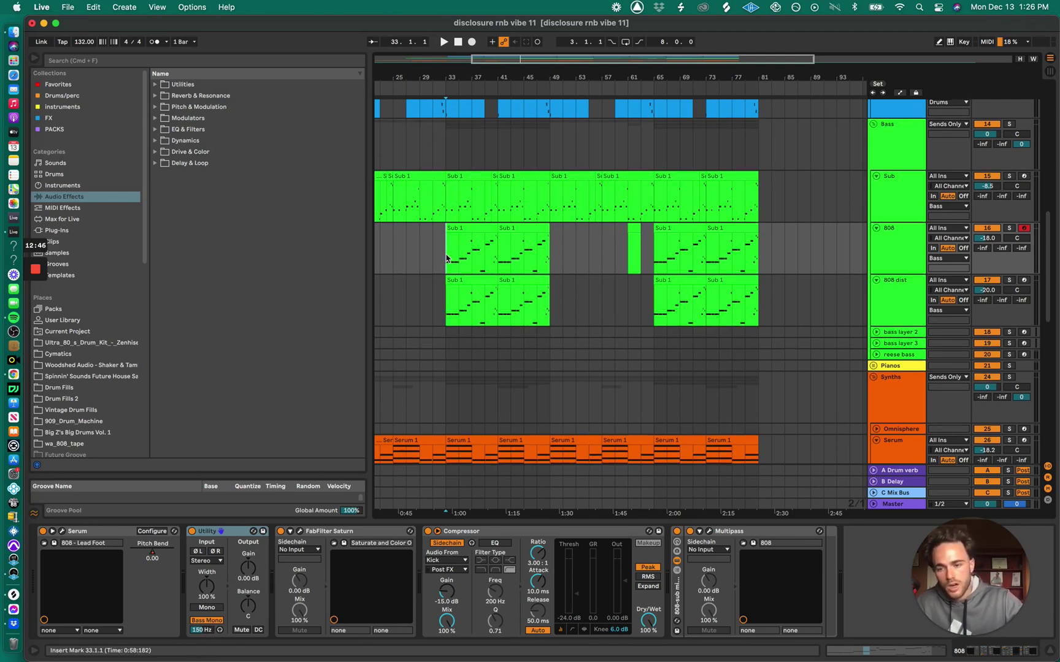
click(192, 531)
key(space)
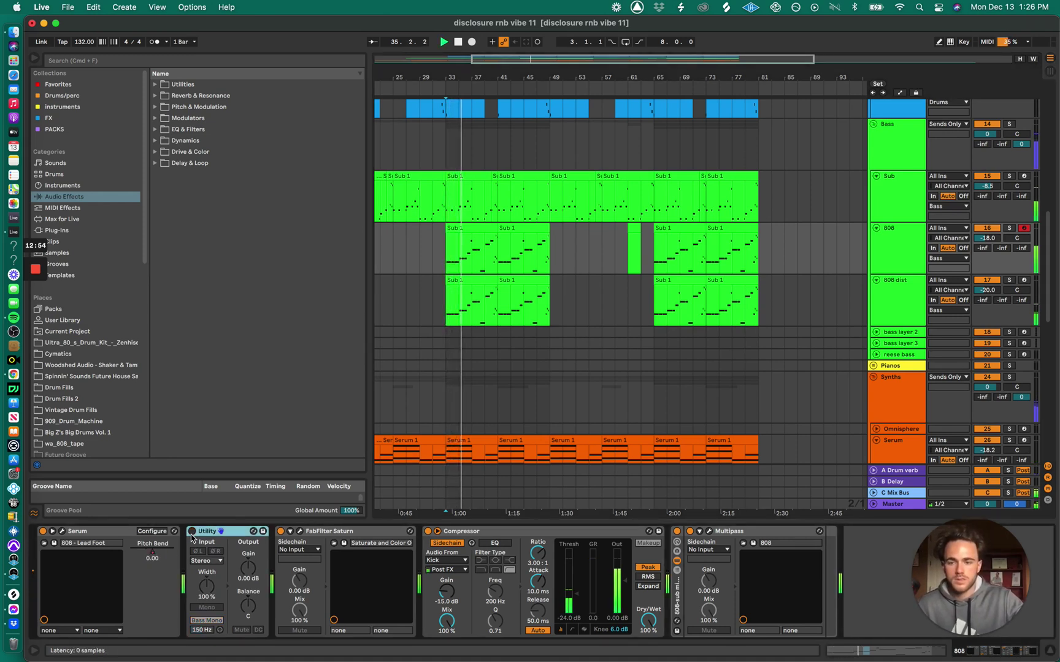
click(192, 532)
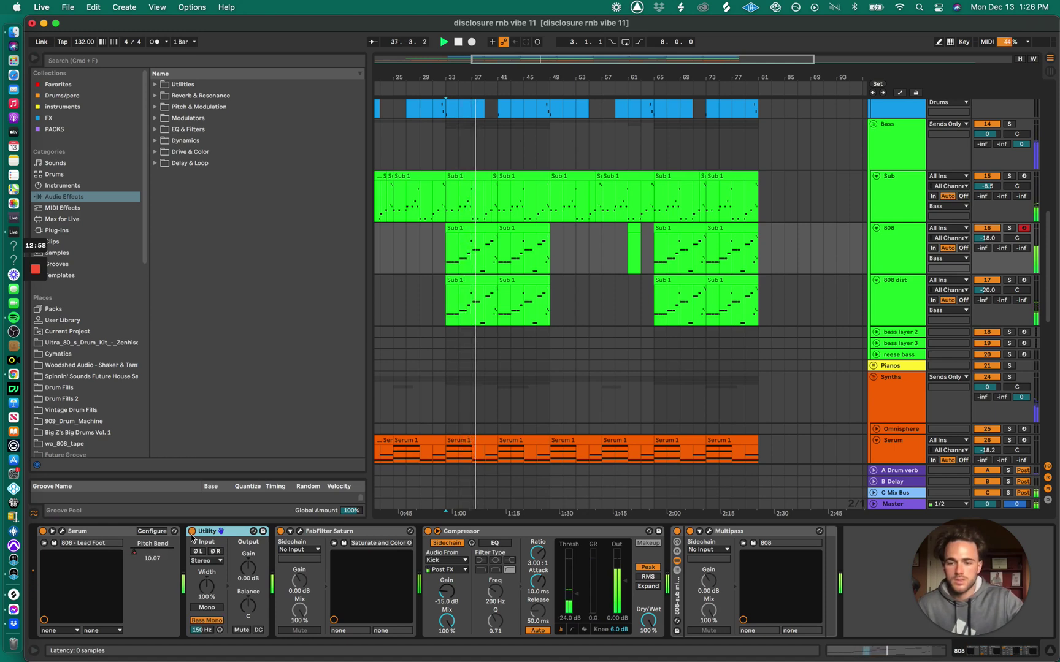
click(192, 532)
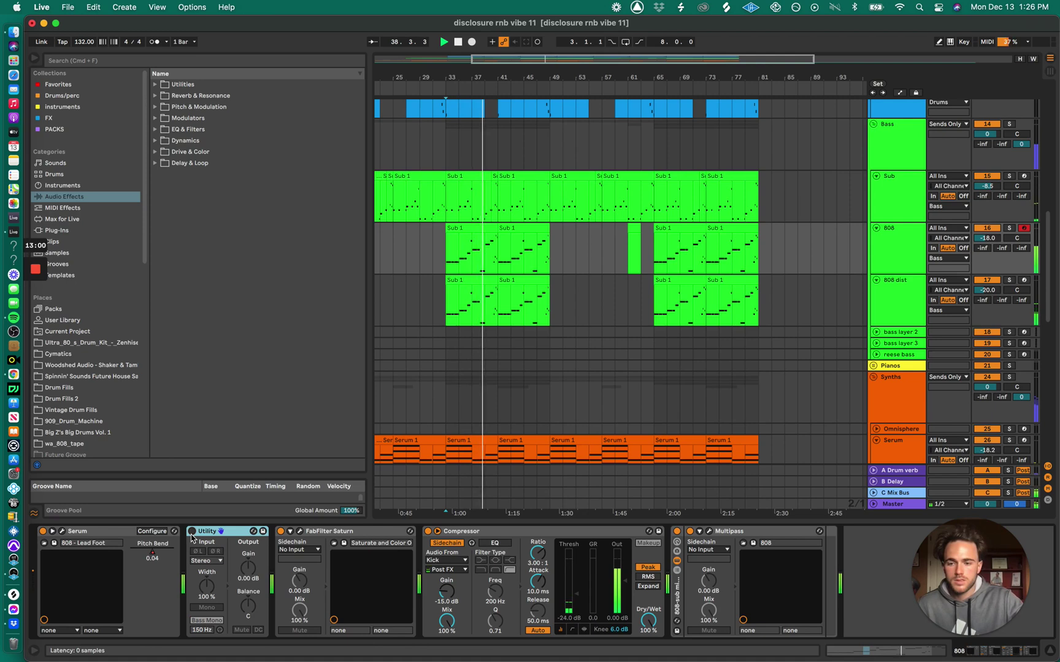
click(192, 532)
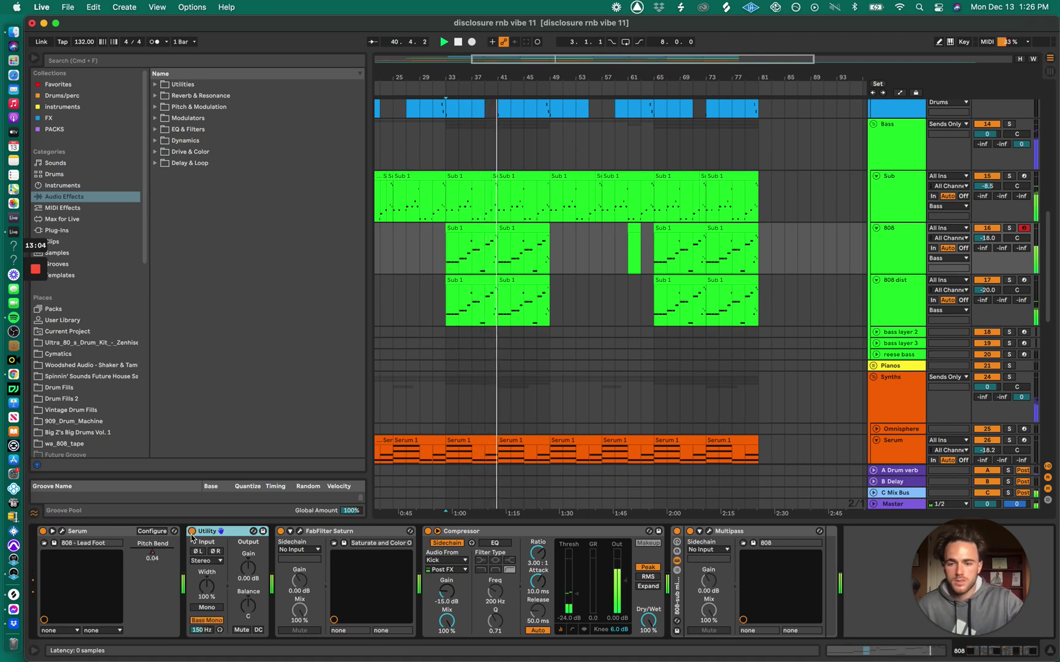
click(191, 533)
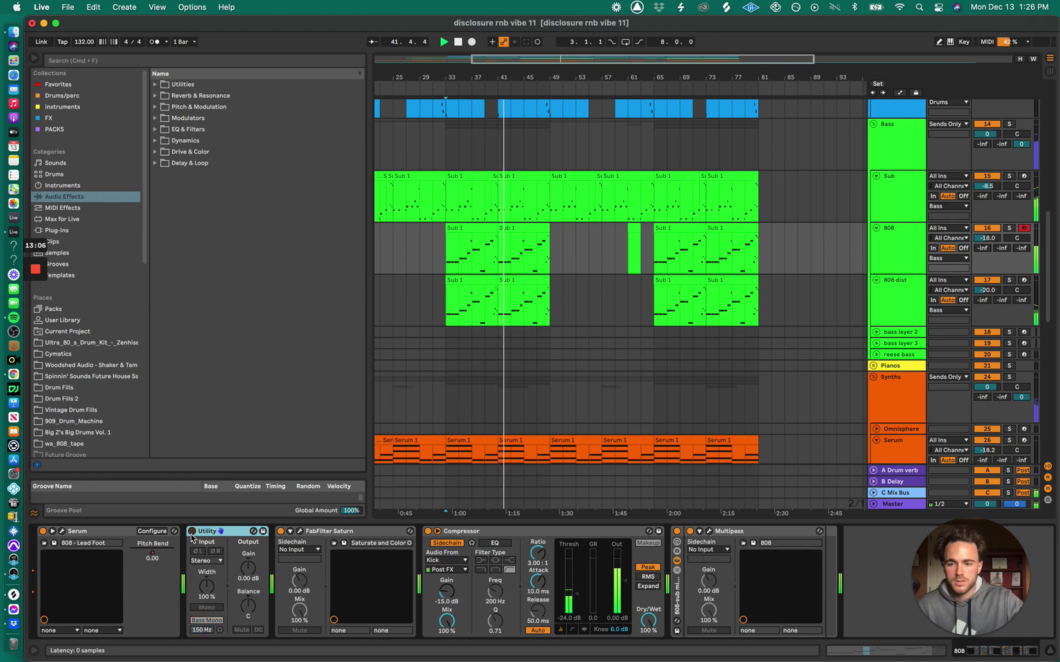
click(192, 532)
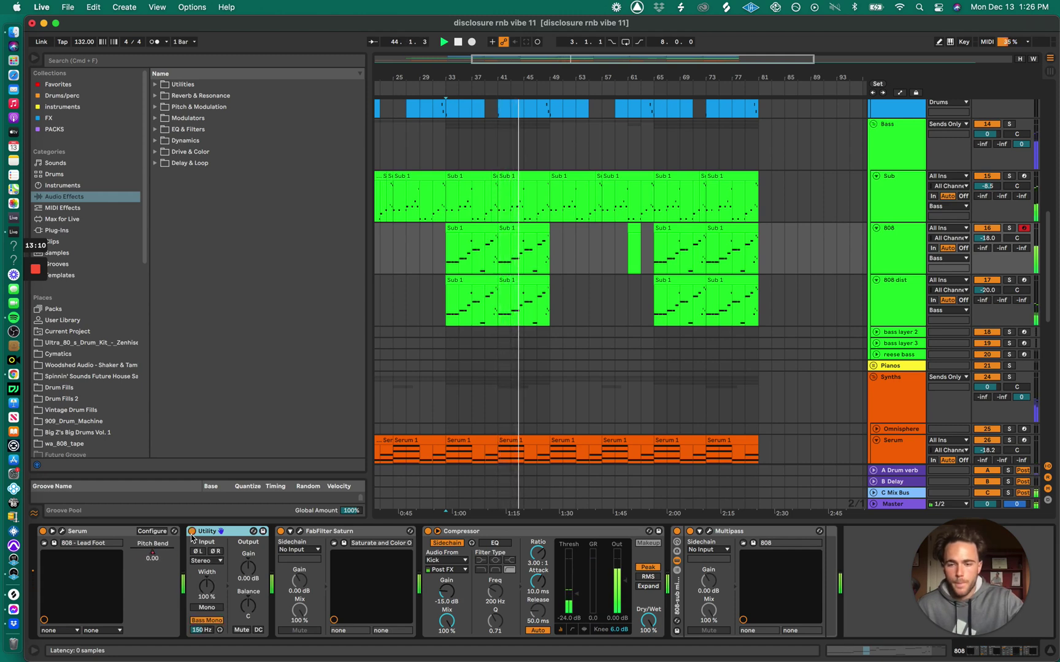
click(192, 532)
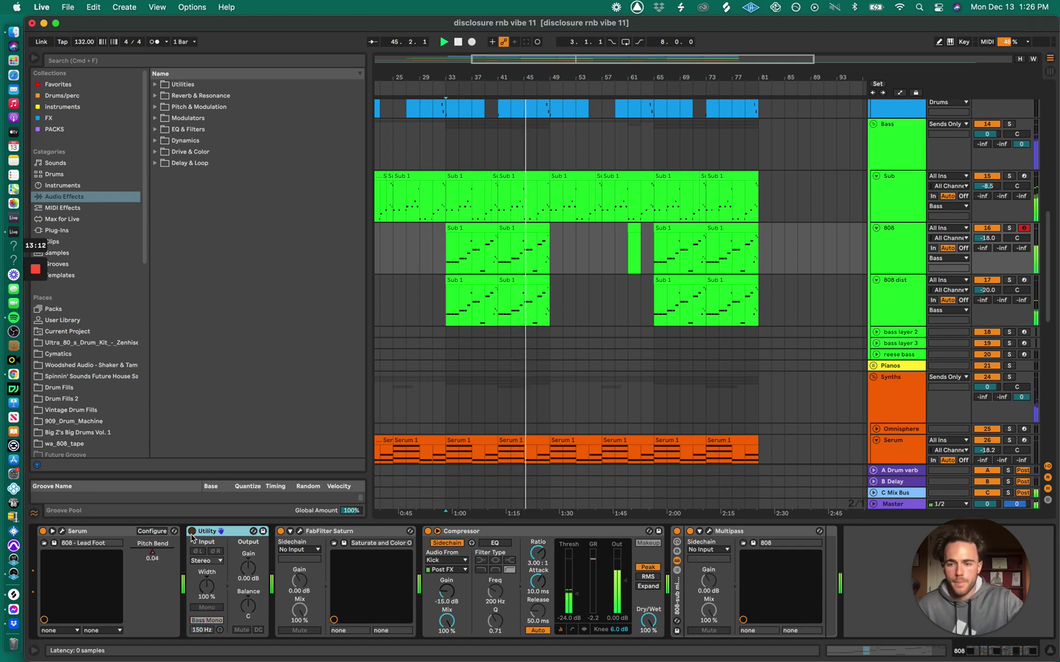
click(192, 532)
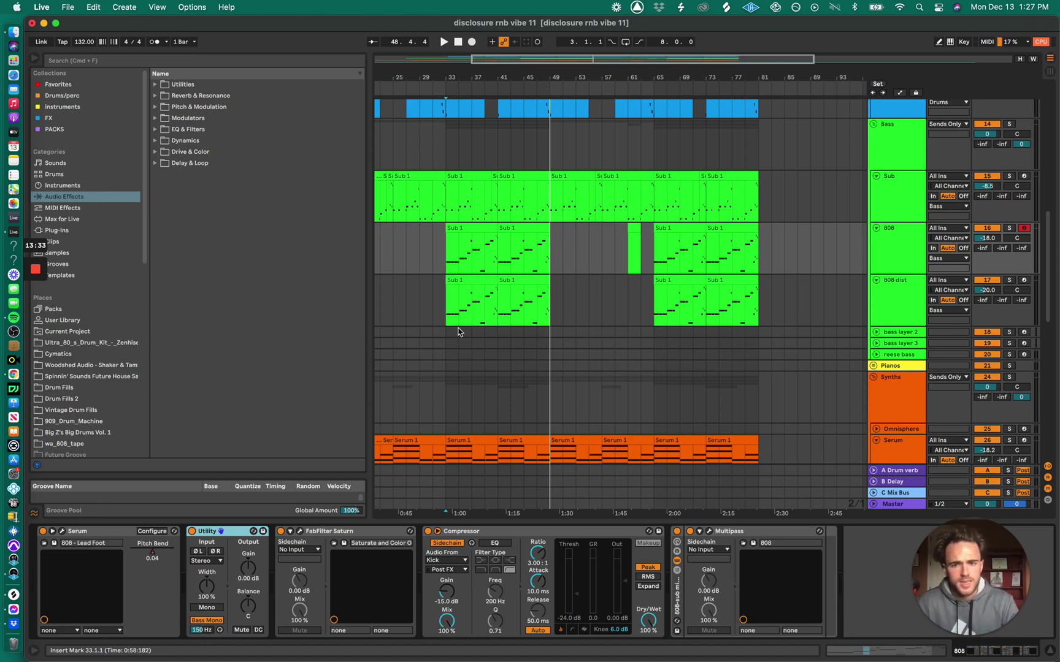
Compare the device chains of the 808 dist and 808 tracks, and return the insert marker to bar 33 on the 808 track.
click(453, 318)
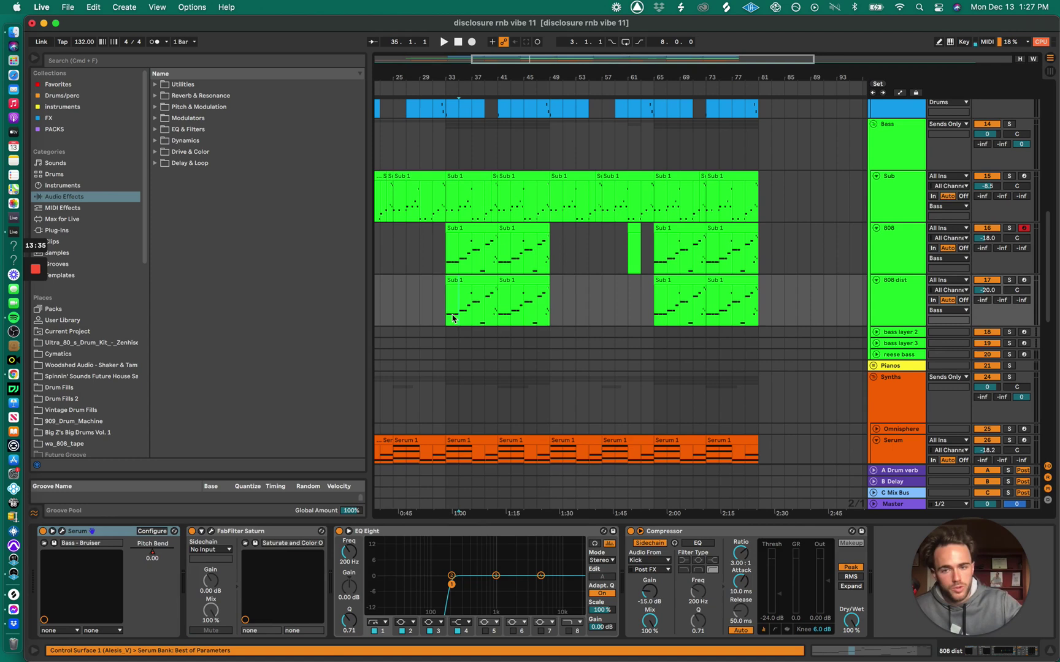
click(894, 311)
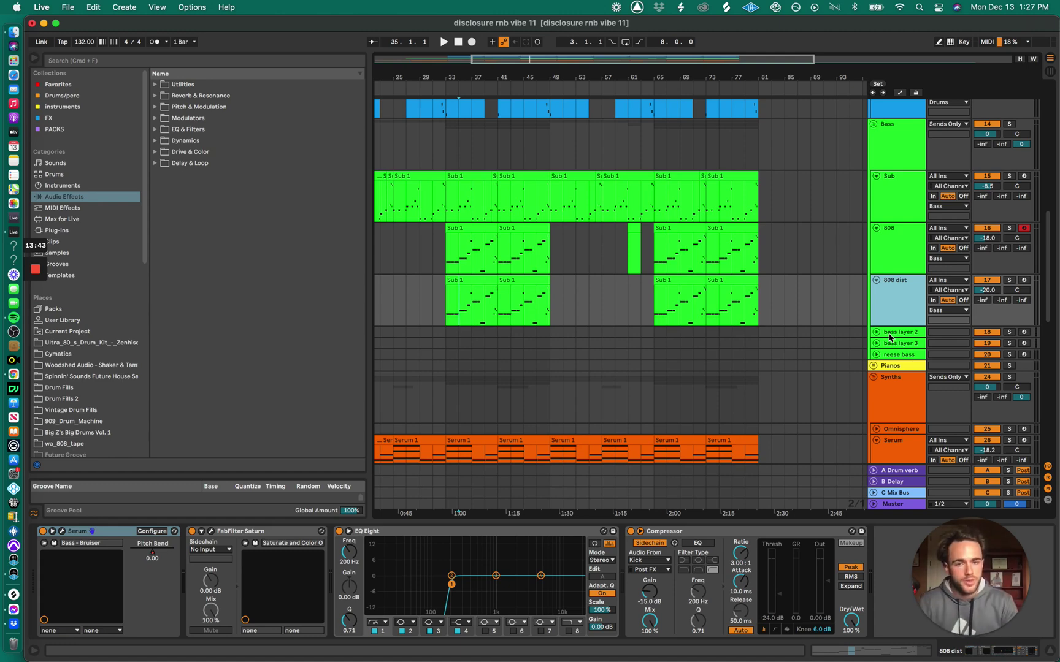
click(889, 242)
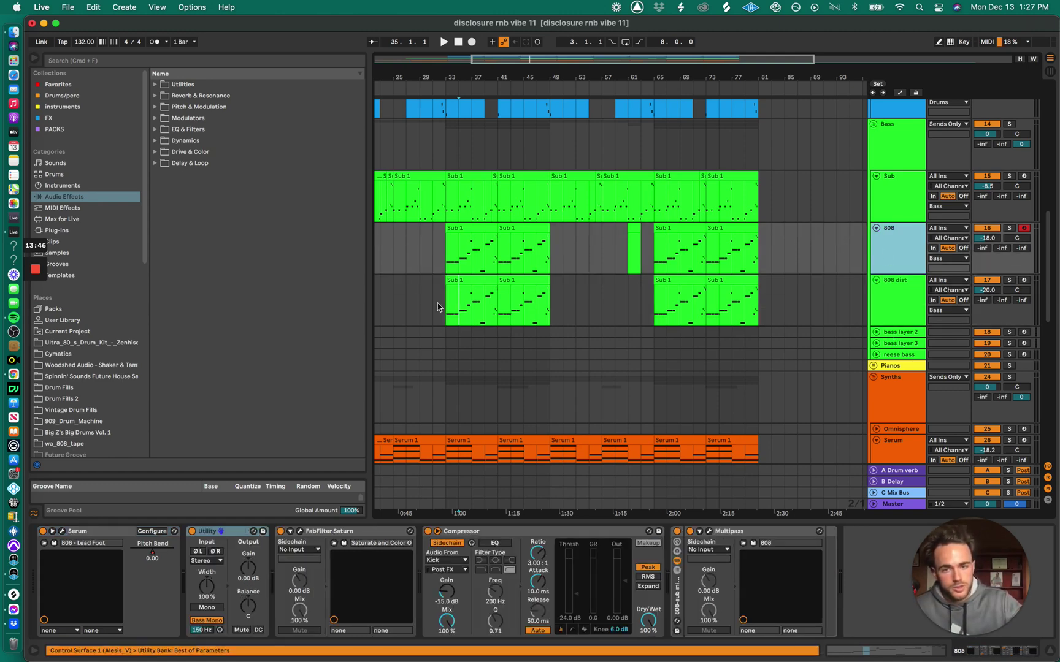
click(450, 265)
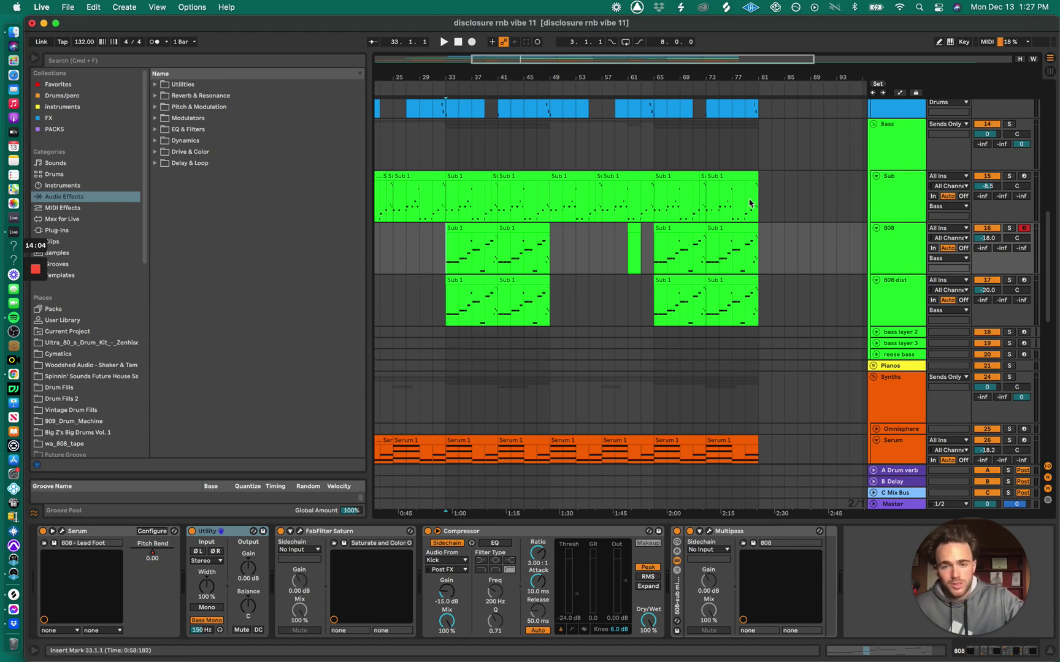
Show the arrangement automation and display Serum's Pitch Bend envelope on the 808 track, focused on the first 808 section.
click(899, 93)
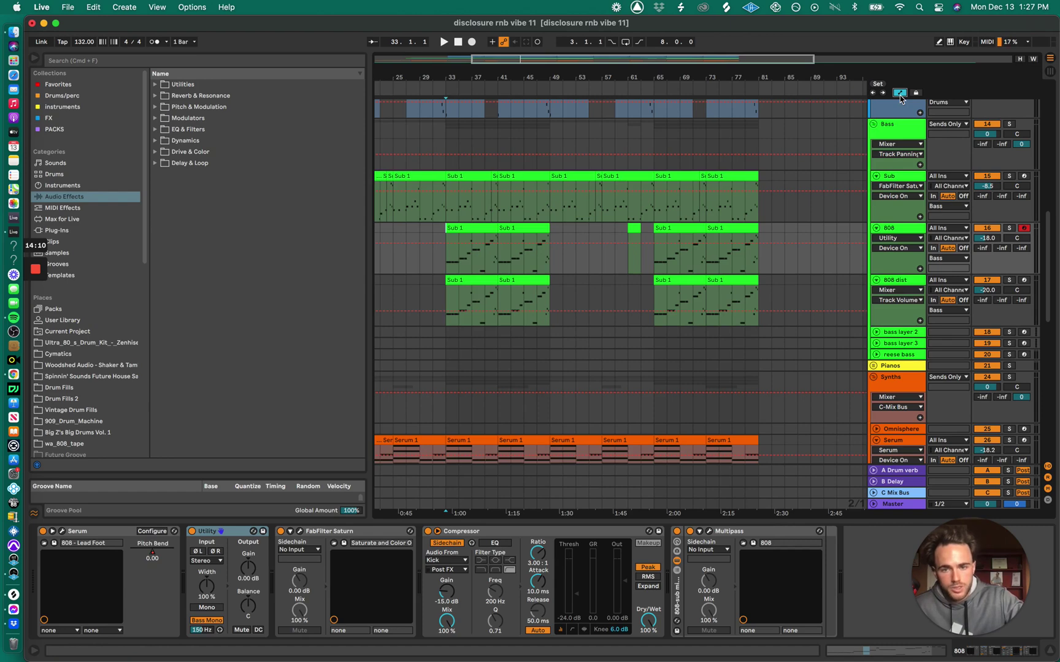
click(907, 238)
click(916, 267)
click(906, 247)
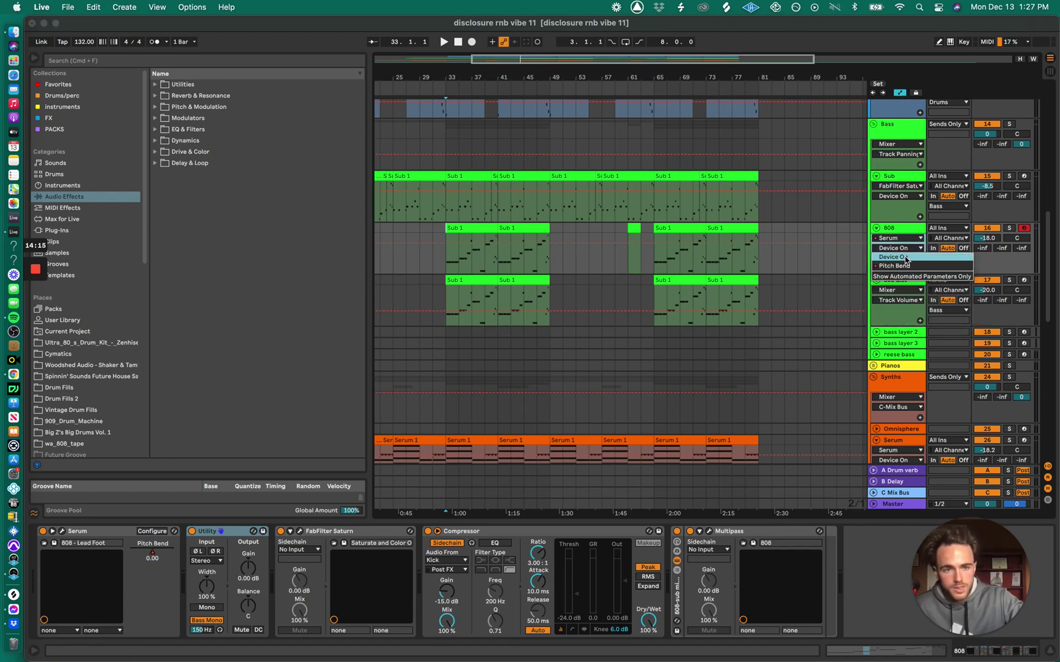
click(906, 258)
drag(576, 58, 576, 68)
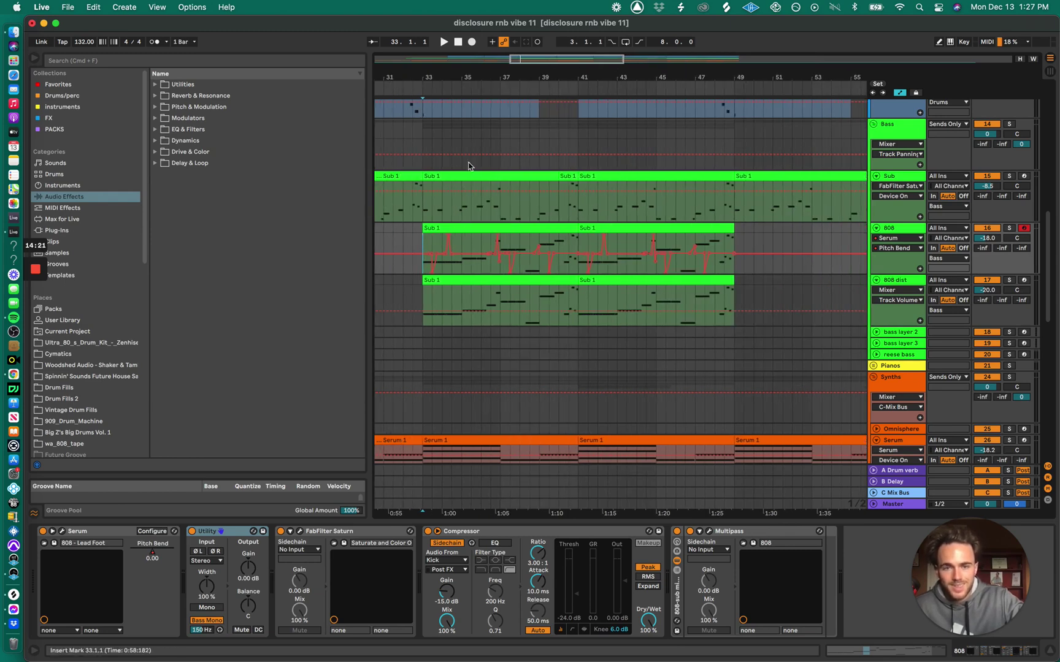
Play the first 808 section from bar 33 with the pitch bend envelope displayed, stop playback, and hide the automation.
key(space)
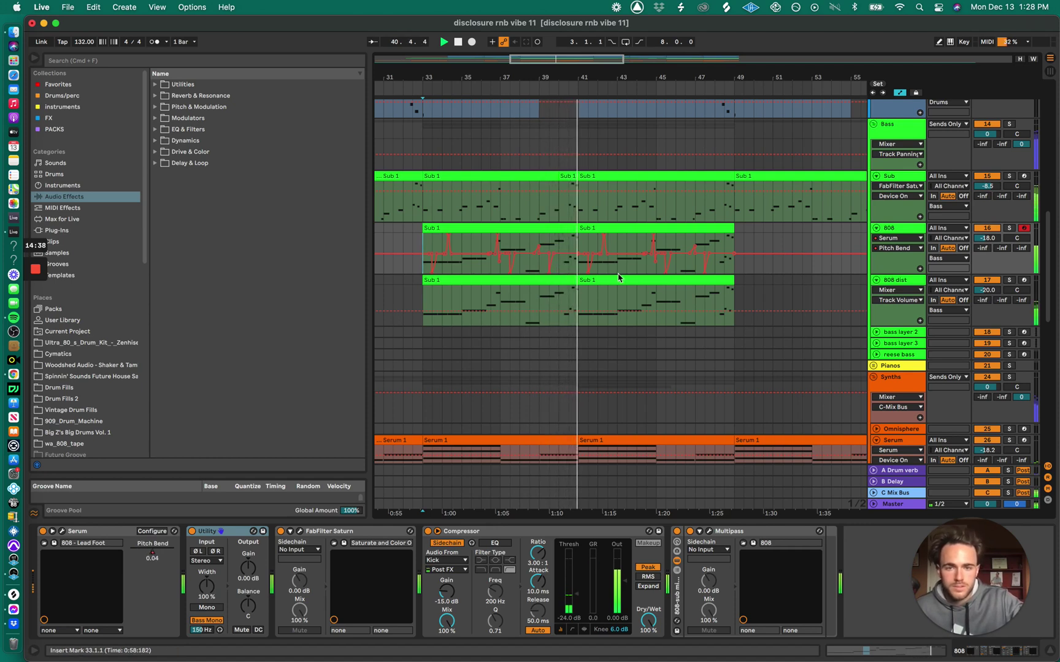
key(space)
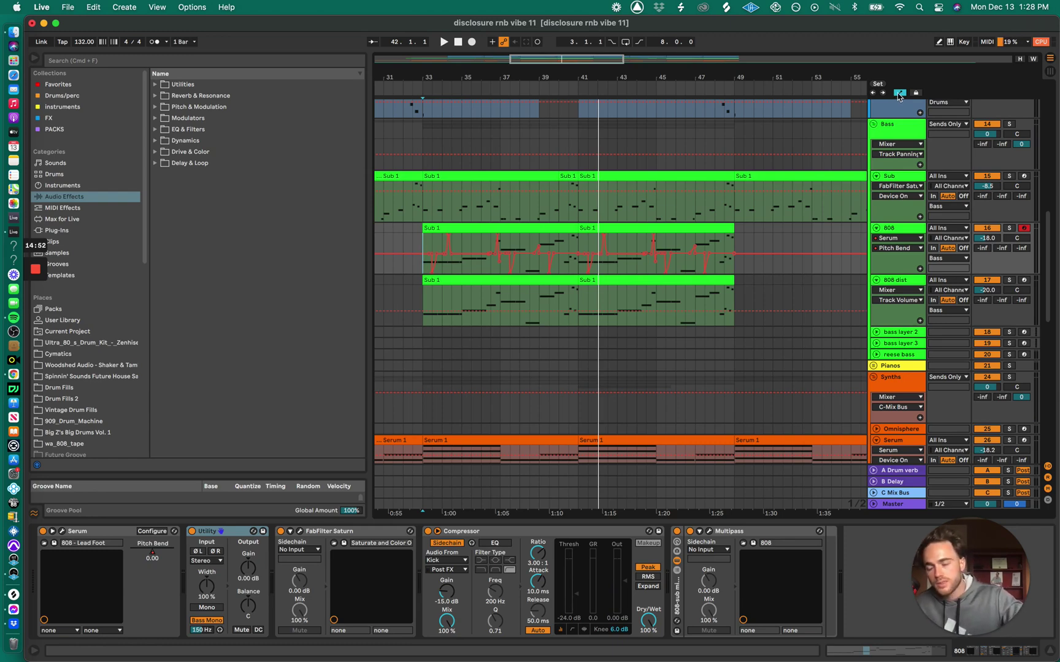
click(899, 92)
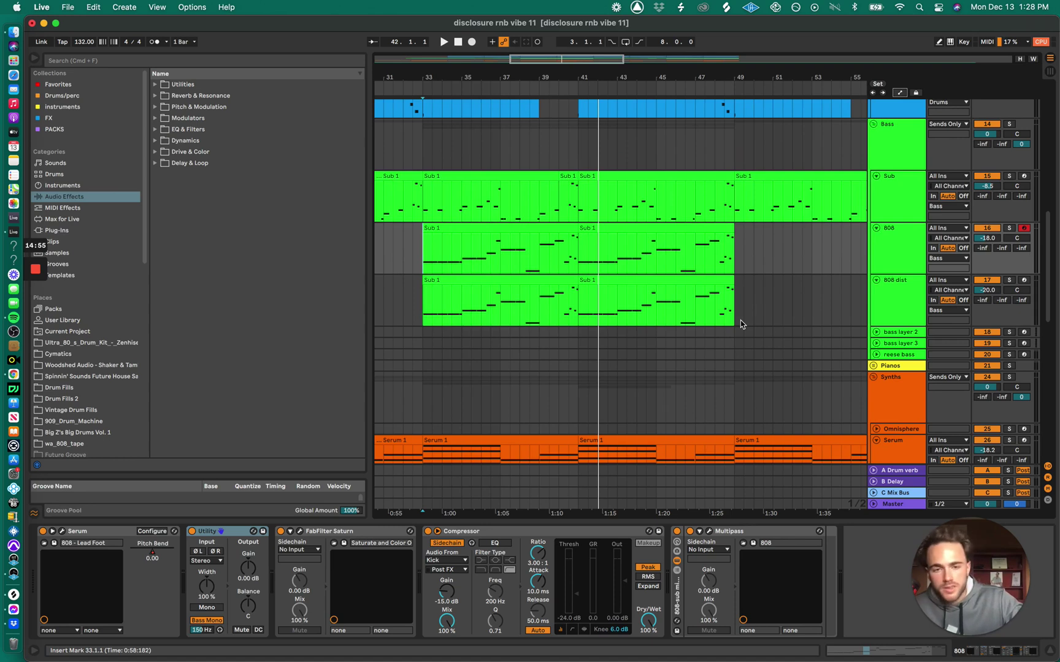
Examine the limiter on the below-150 Hz band of the 808 track's Multipass during playback from bar 33, and close the plugin window.
click(895, 257)
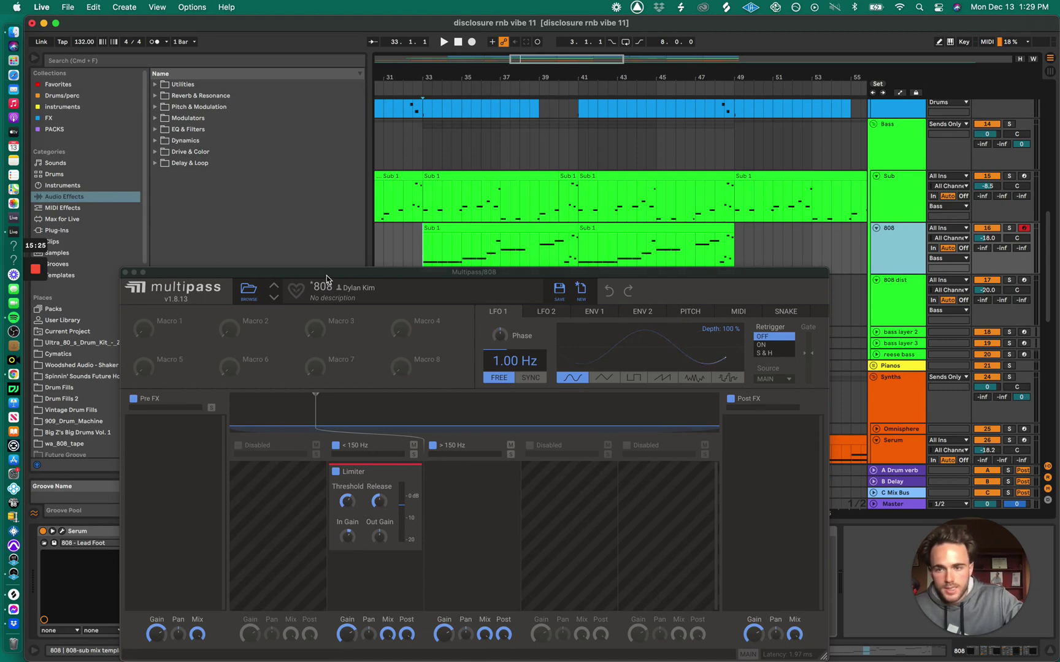
drag(326, 279, 326, 224)
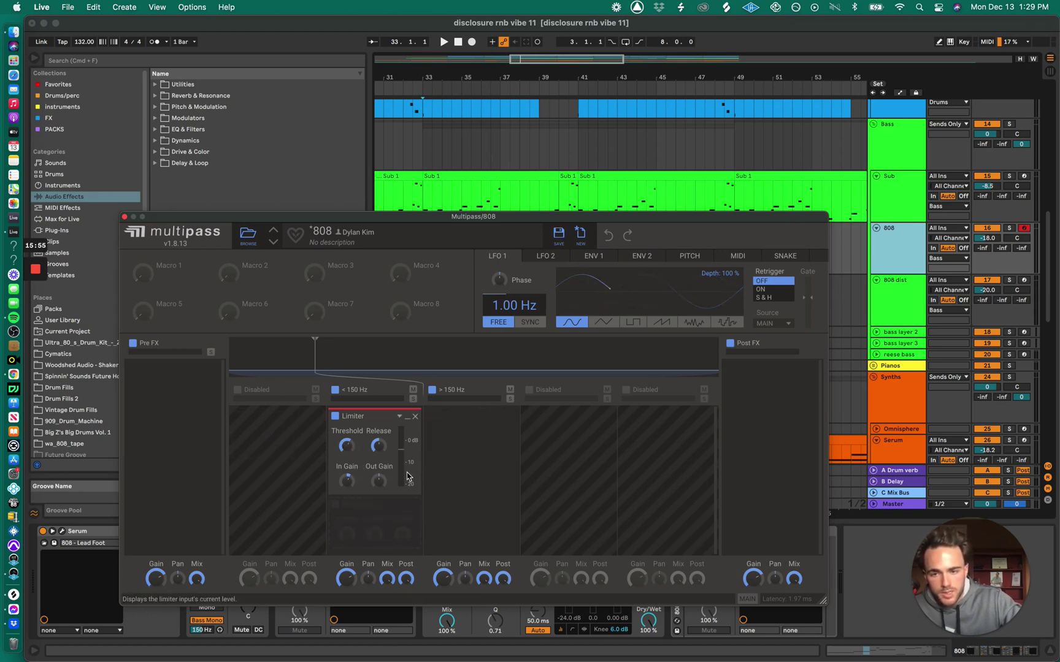
key(space)
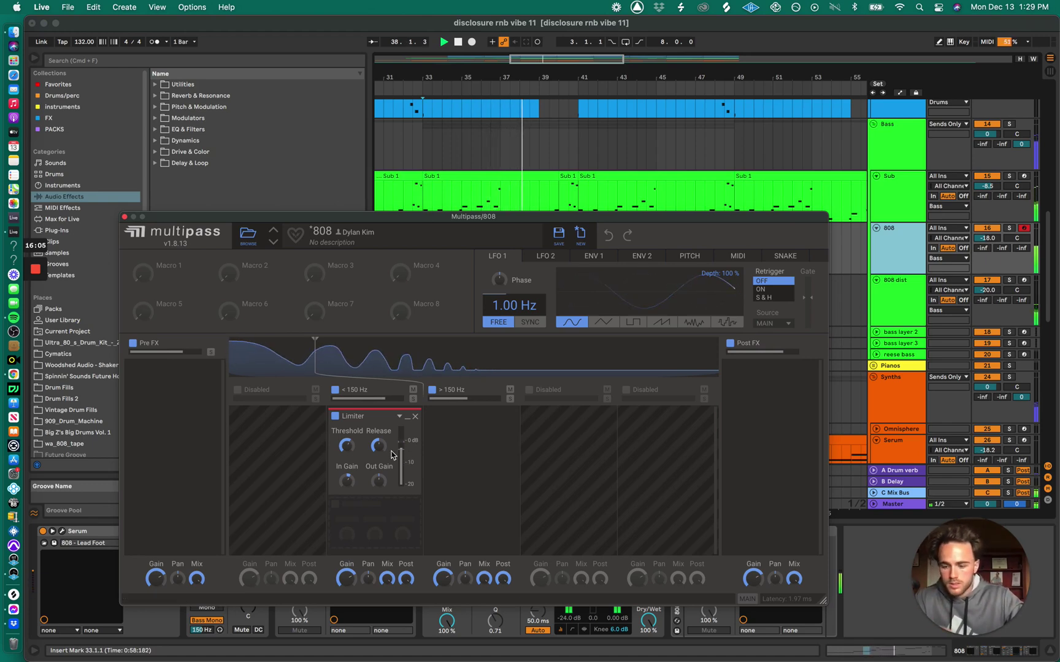
key(space)
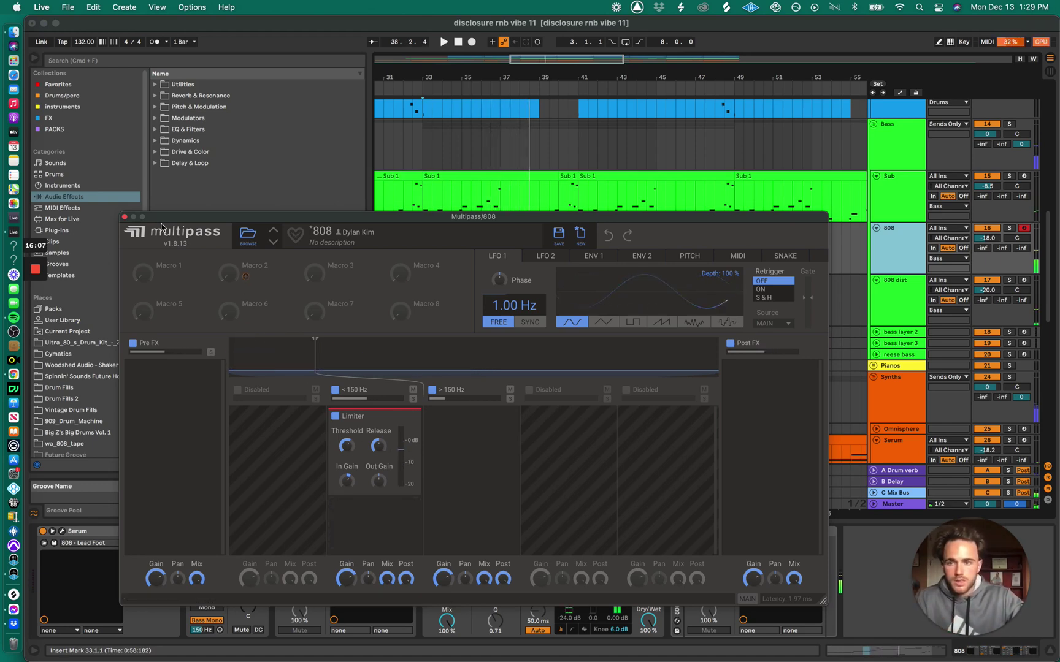
click(123, 216)
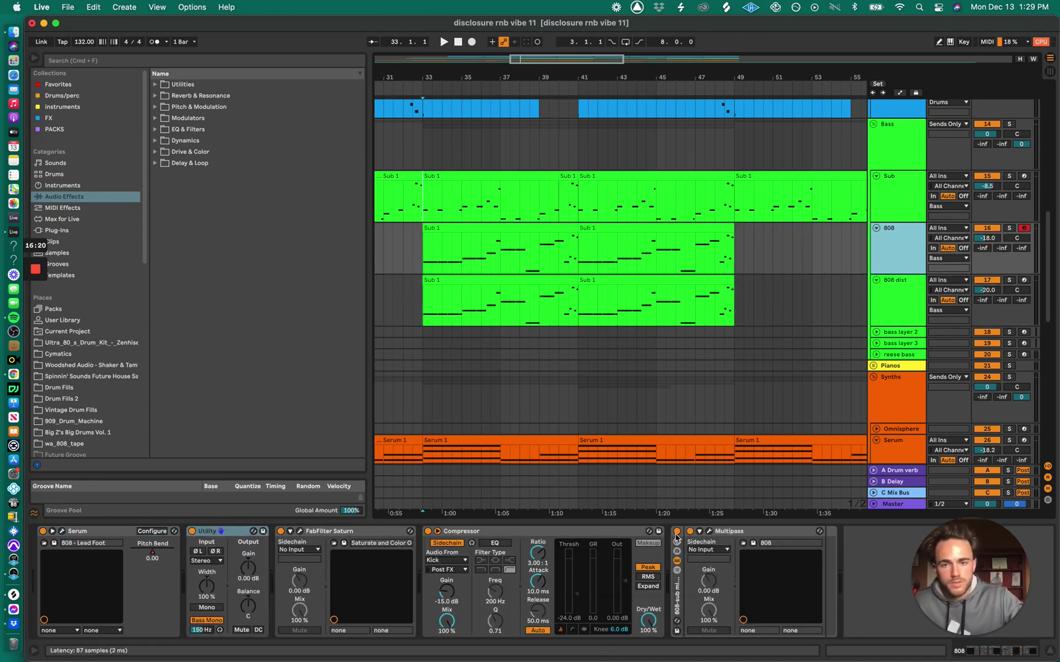
Play from bar 33 while repeatedly bypassing and re-enabling the 808 track's effect rack containing Multipass, leaving the rack enabled.
key(space)
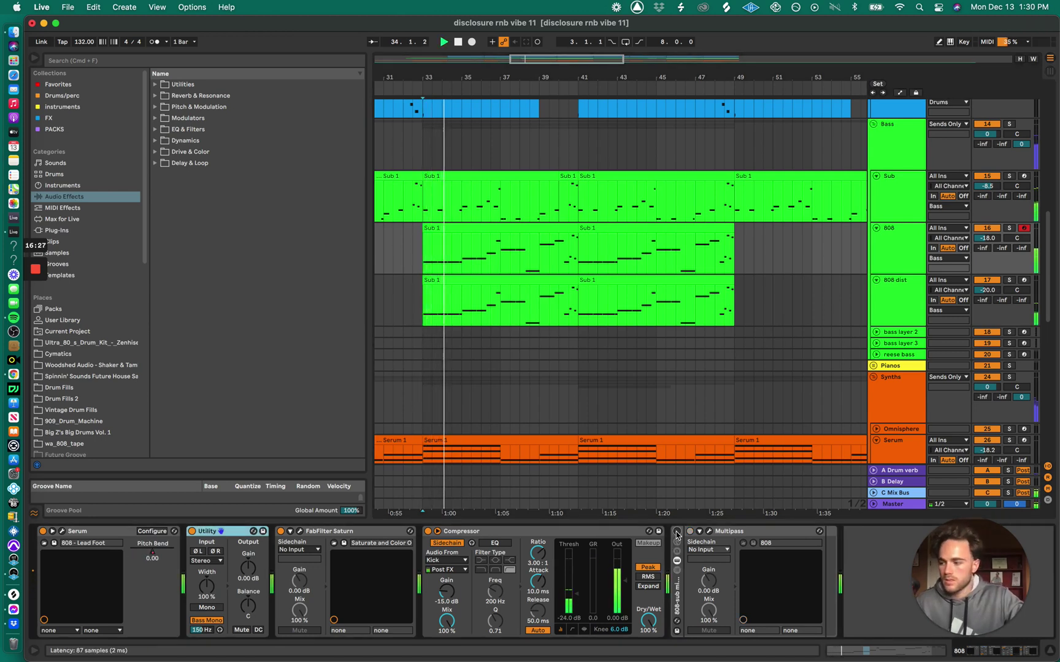
click(677, 532)
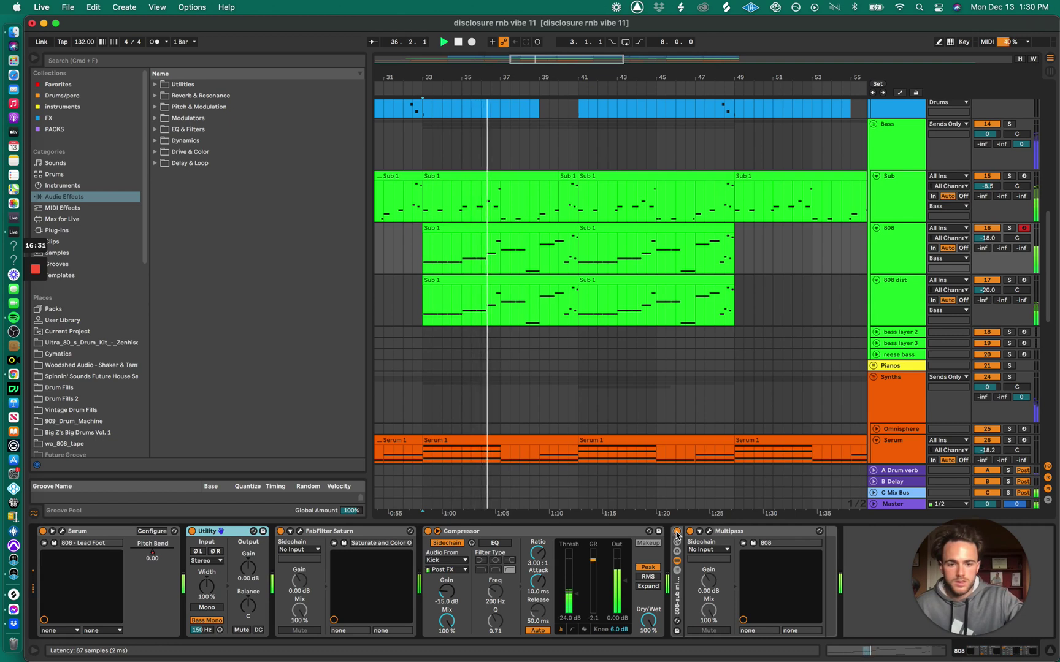
click(676, 532)
click(676, 532)
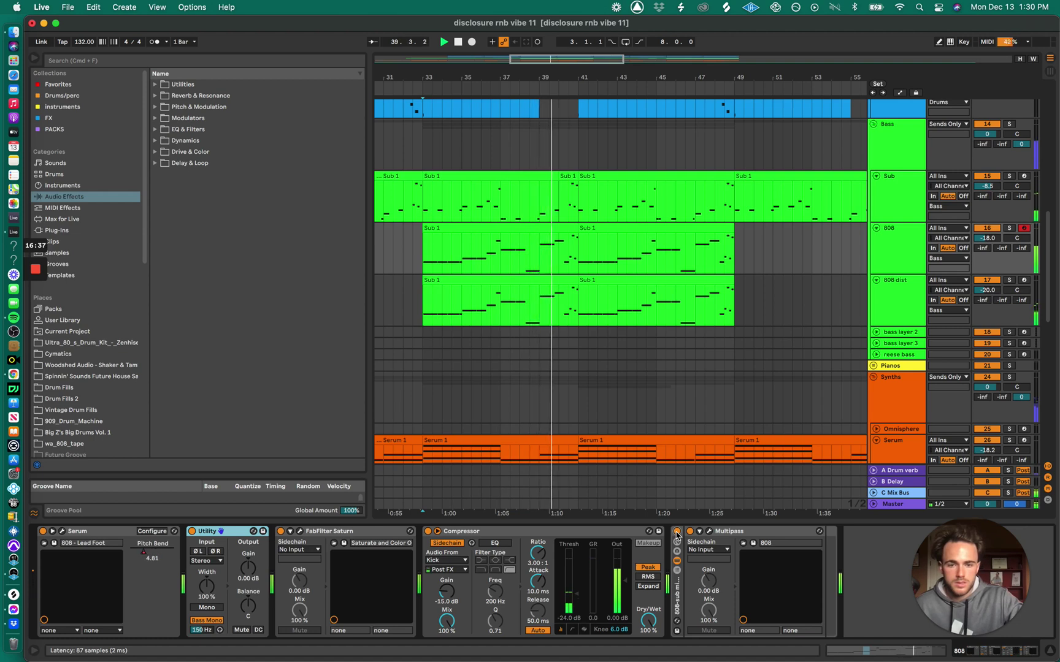
click(676, 531)
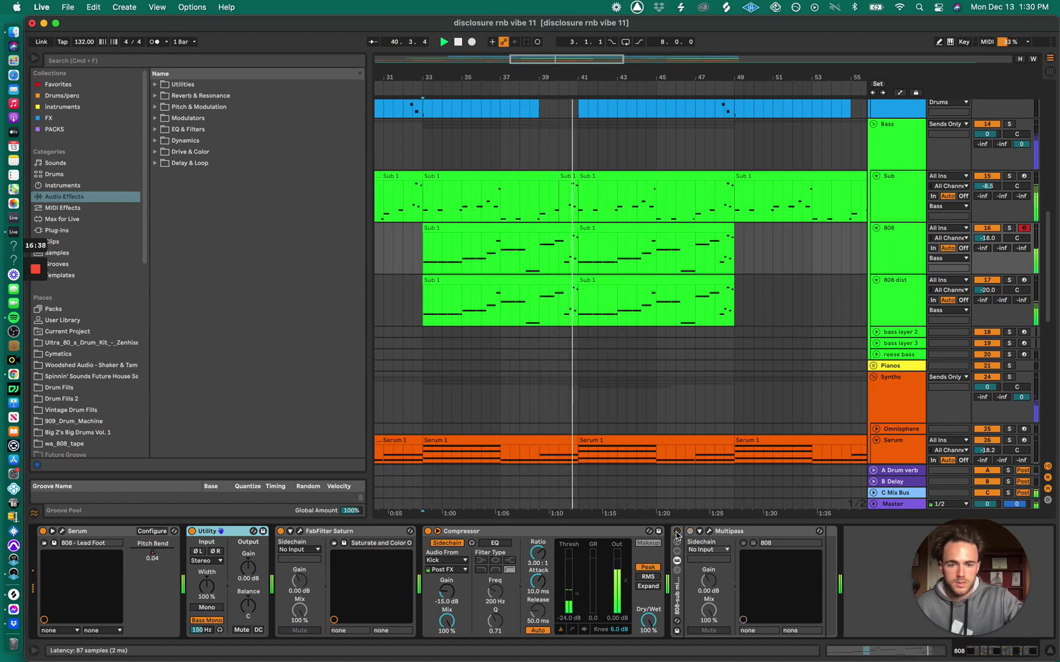
click(676, 532)
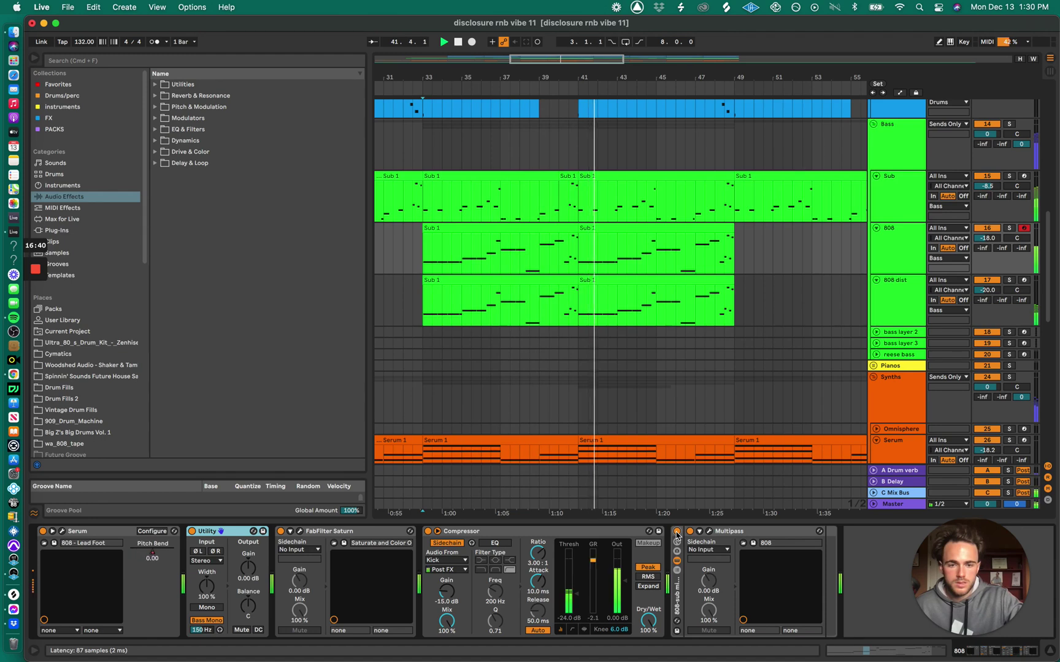
click(676, 531)
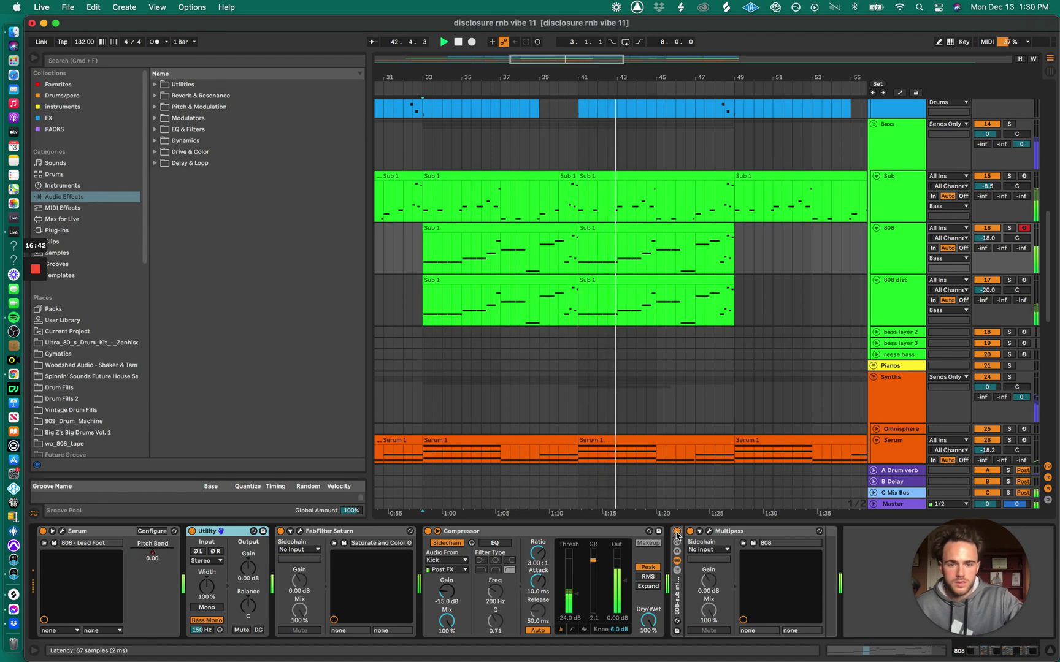
click(676, 532)
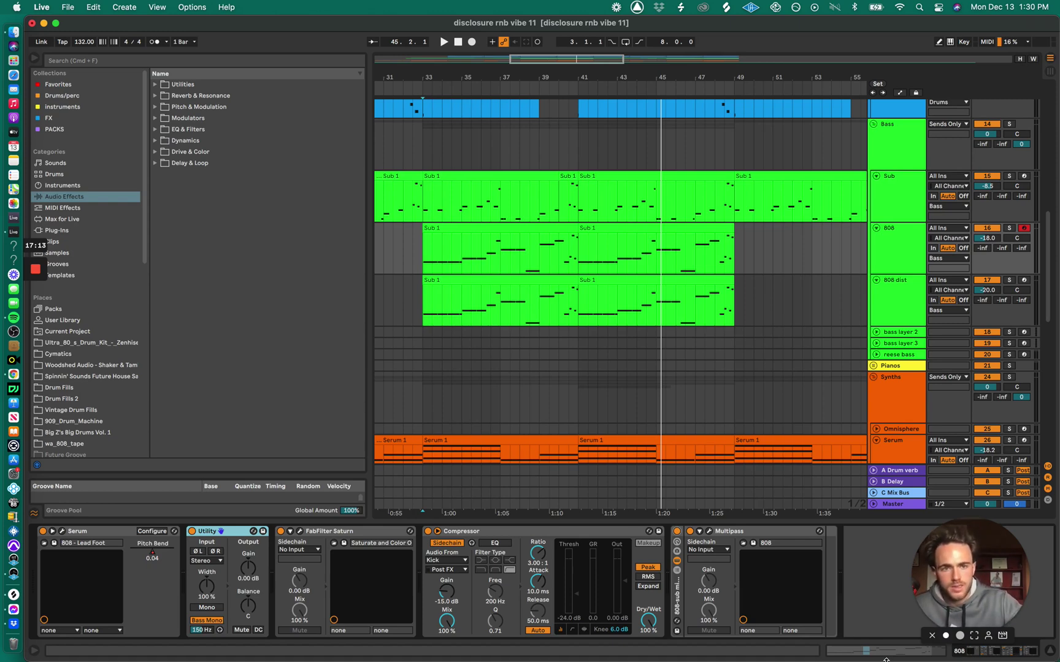
Examine the Sub track's device chain and its clips before and at bar 33, where the 808 layers enter.
click(448, 206)
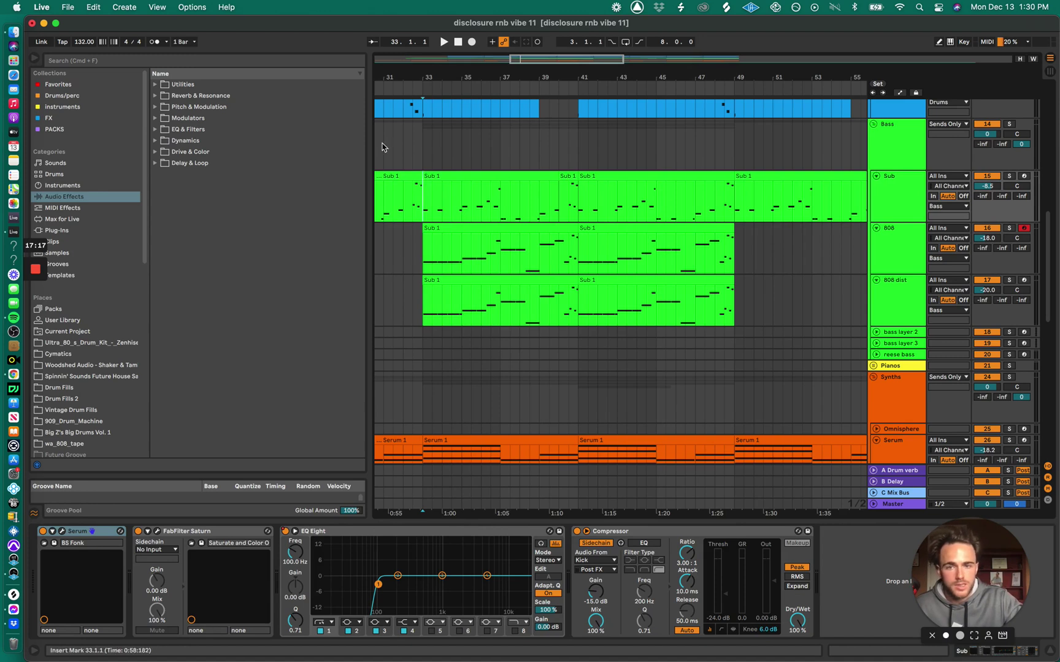
click(899, 201)
scroll(491, 202, left, 5)
click(430, 205)
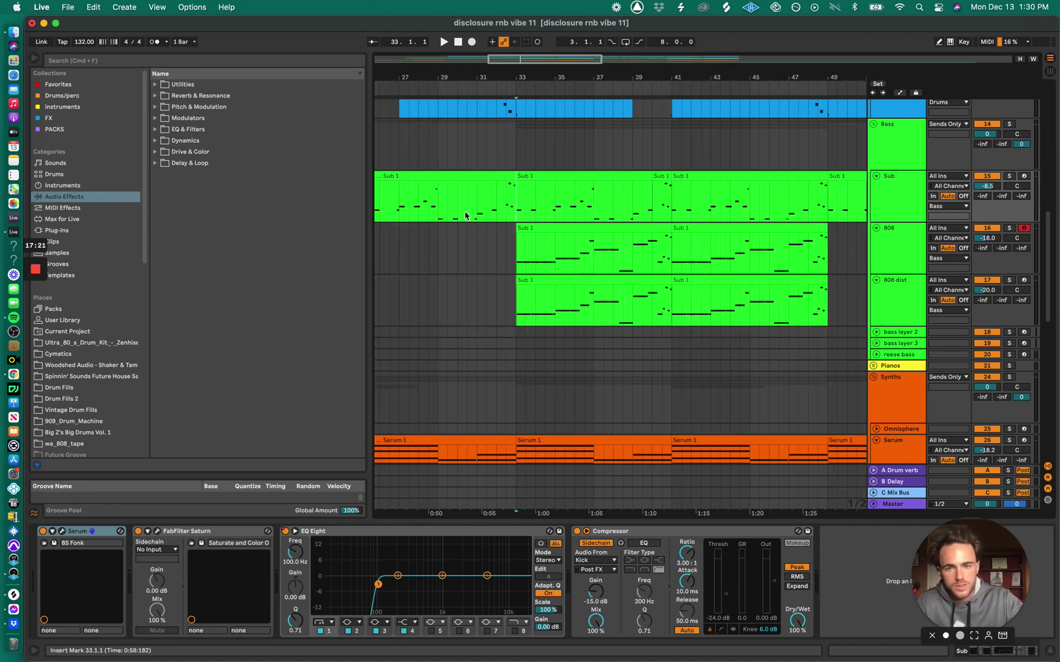
click(522, 213)
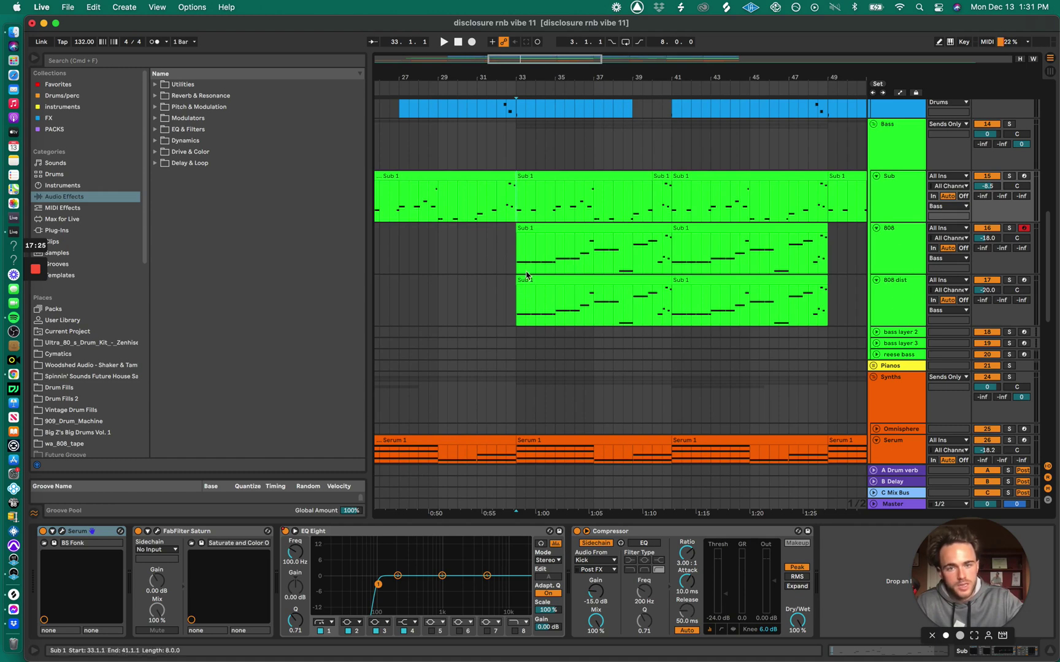
click(912, 205)
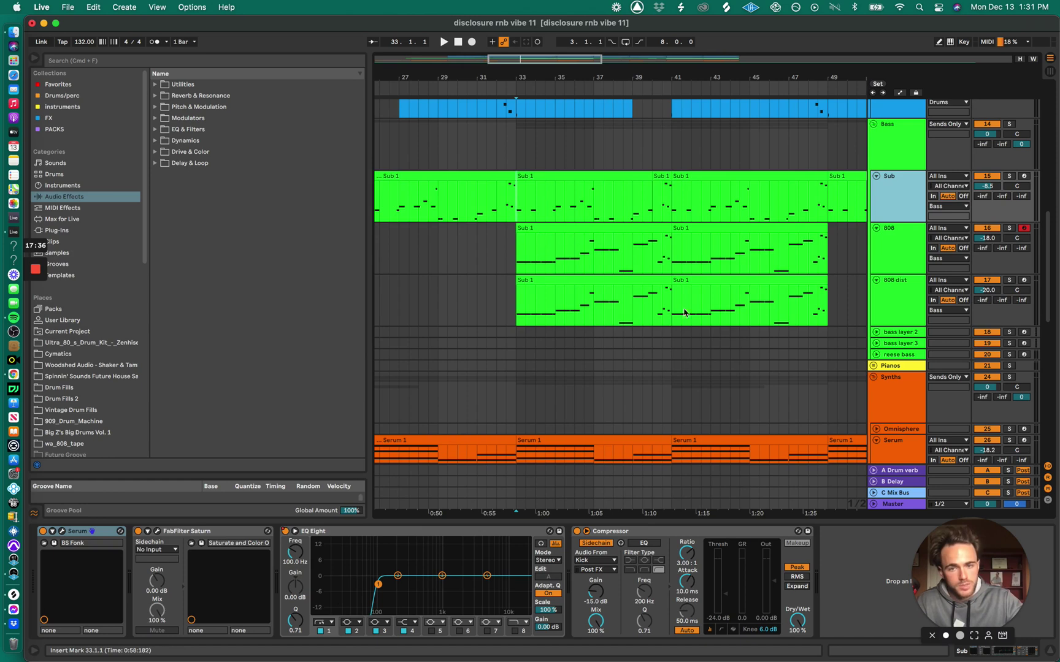
Play from bar 29 through the 808 entry at bar 33, soloing and unsoloing the Sub track to check its EQ Eight low cut.
click(443, 206)
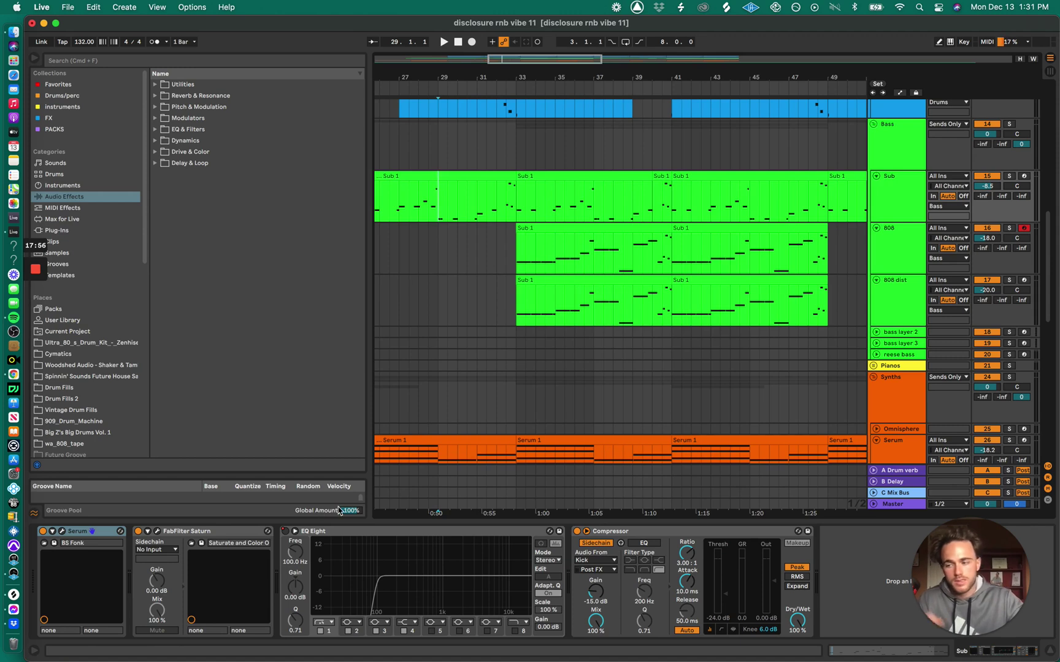
key(space)
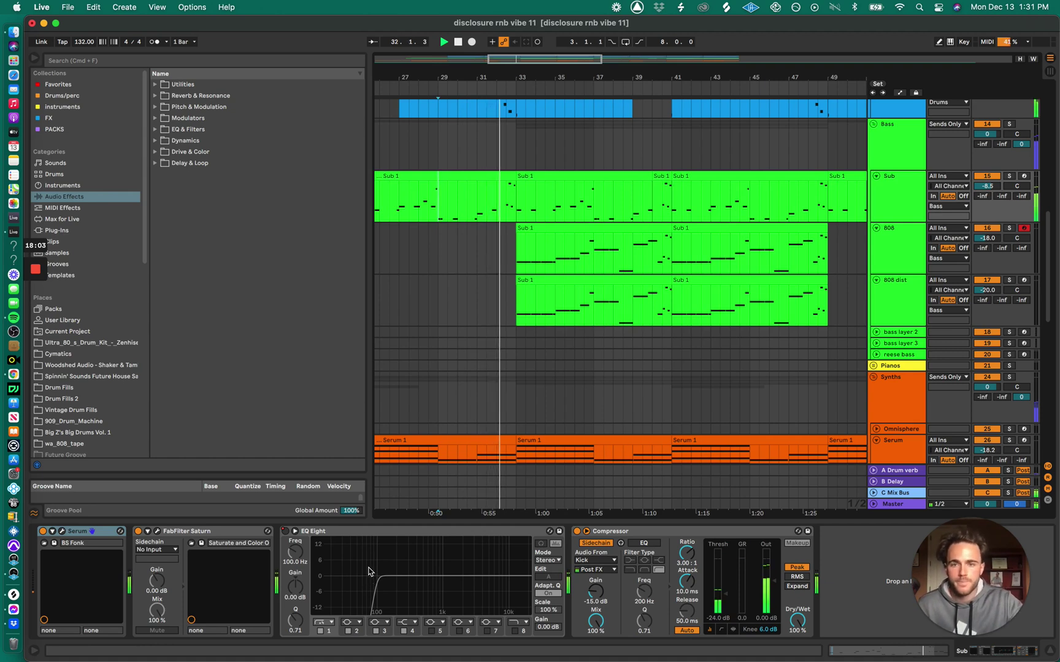
key(0)
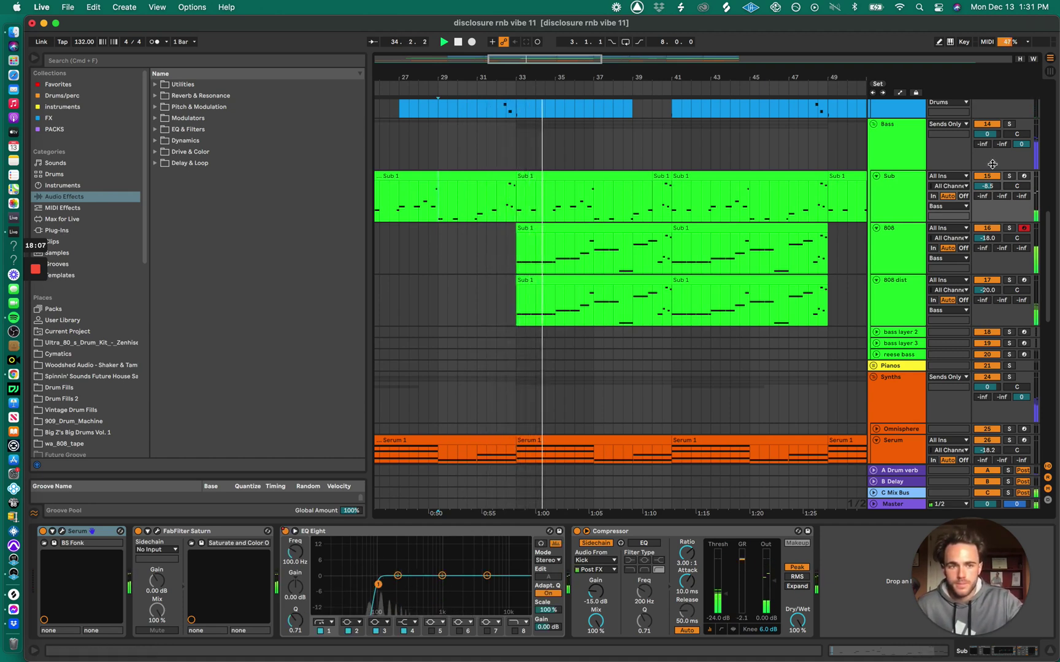
click(1010, 176)
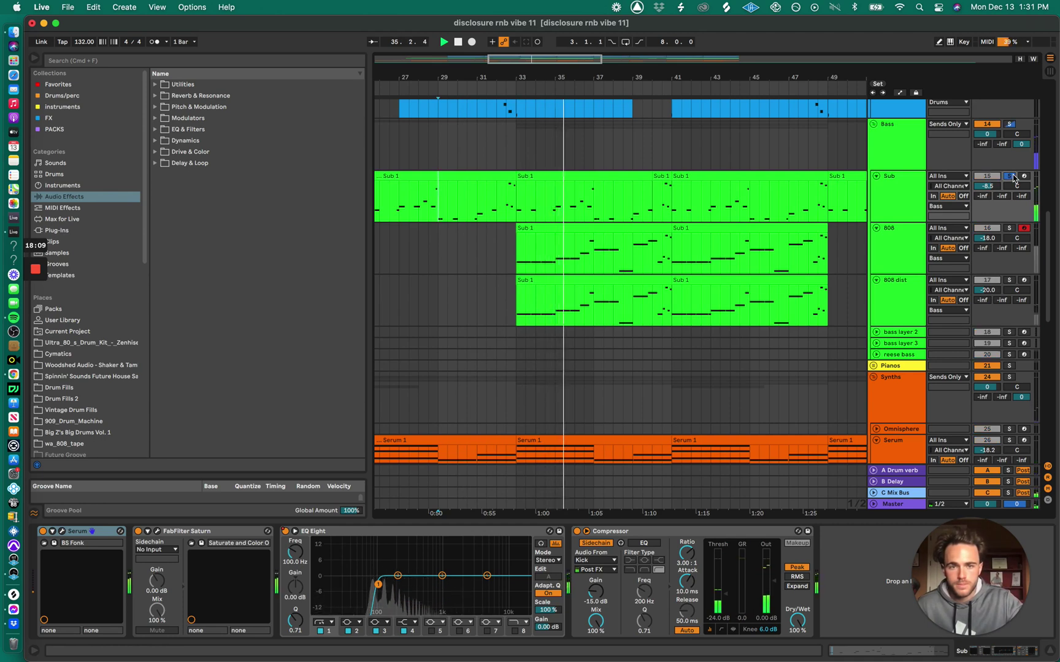
click(1010, 176)
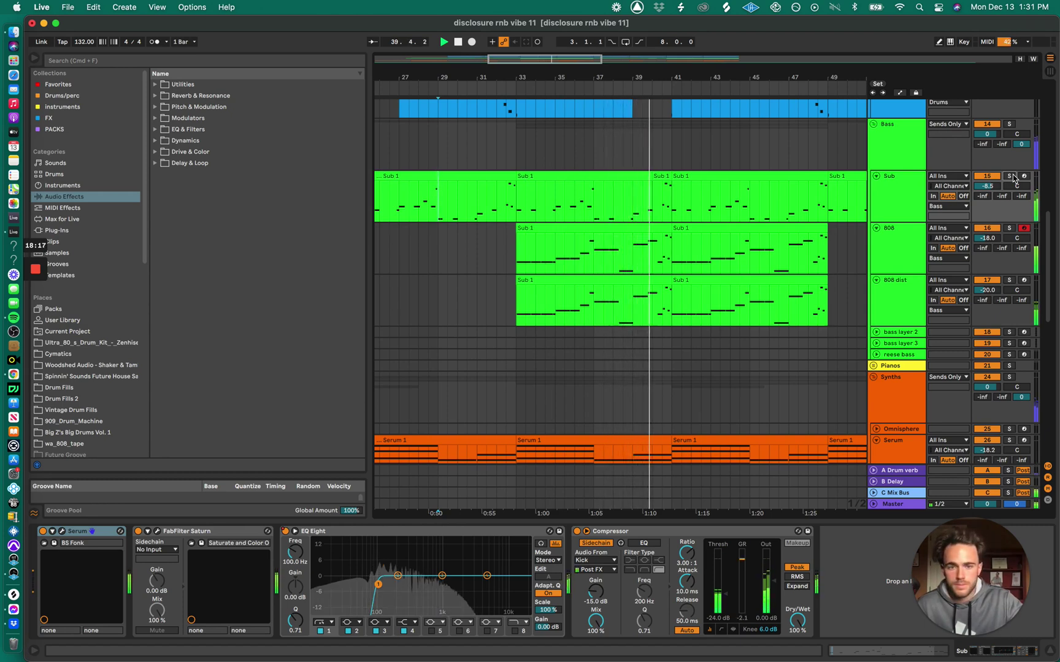
click(1010, 176)
click(1010, 176)
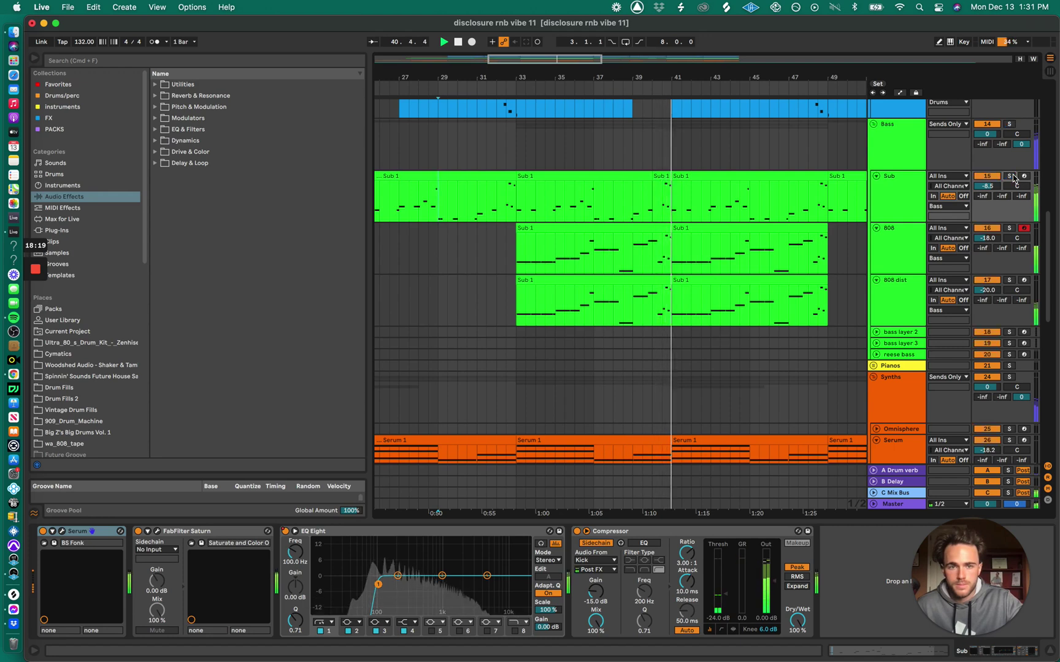
Play the end of the 808 section from bar 48.3 to check the Sub track's EQ Eight past bar 49, and stop playback.
click(822, 211)
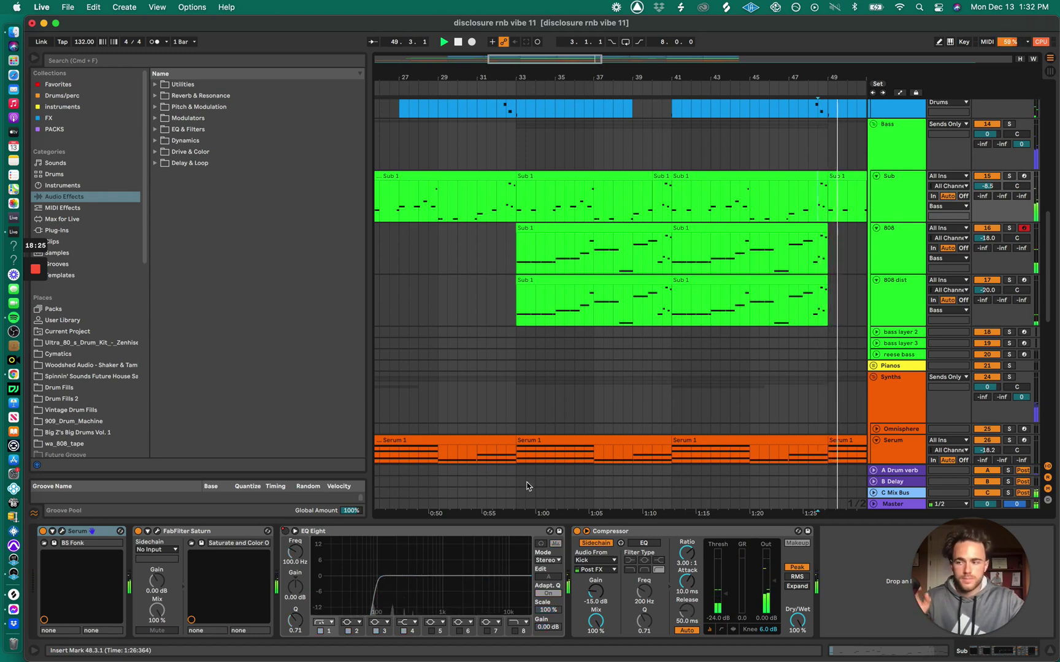
key(space)
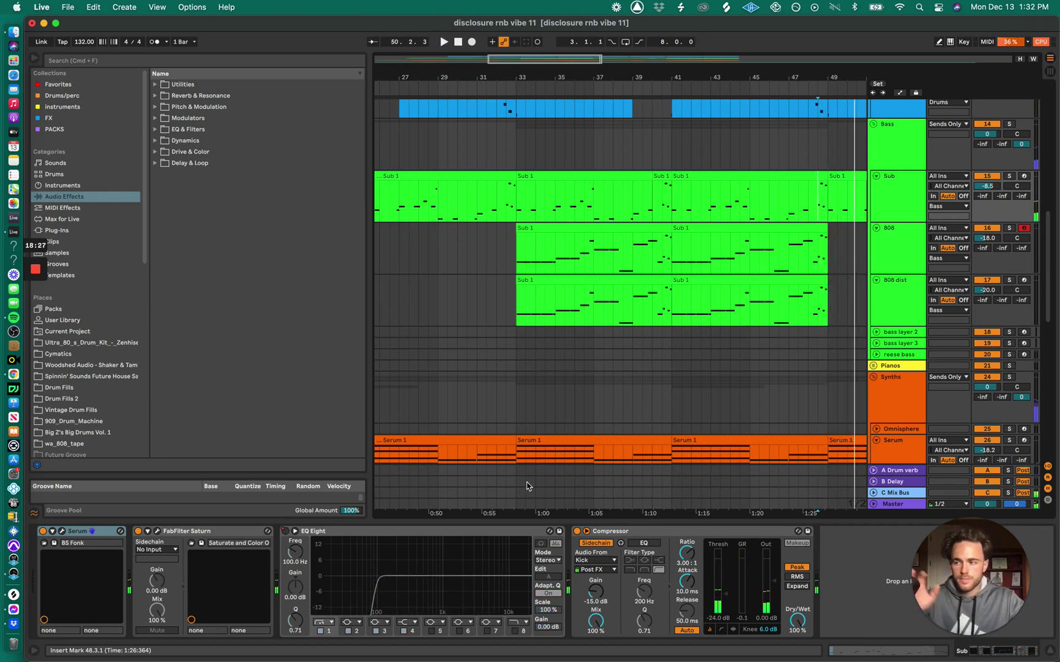